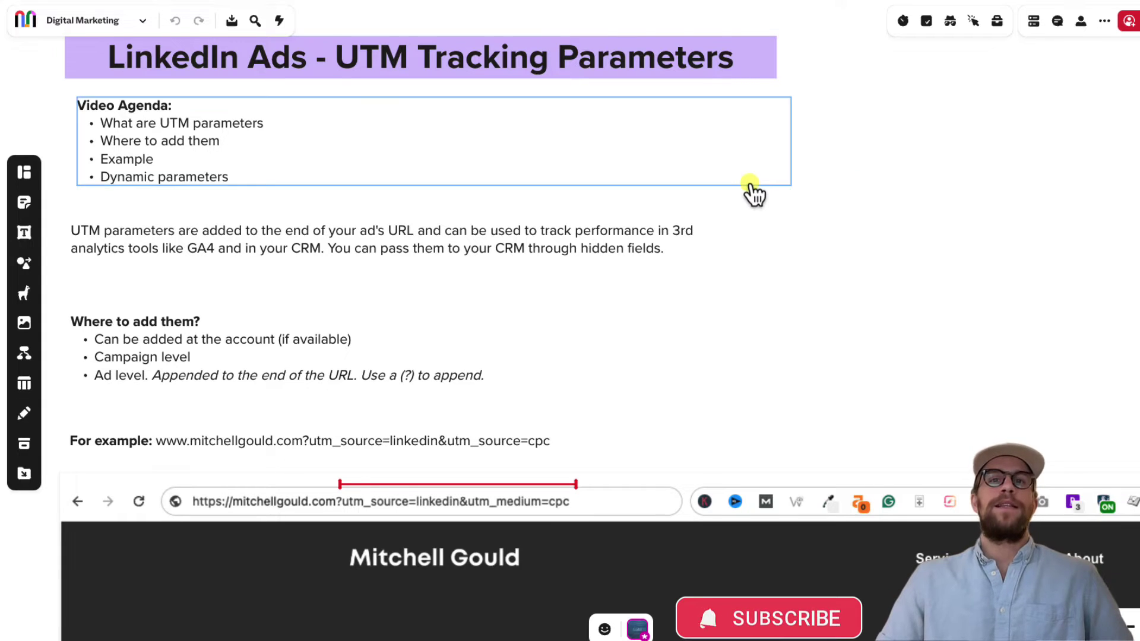
Step: Skim the LinkedIn Ads UTM tracking notes, from the agenda down to the Dynamic Parameters table and back to the example URL
scroll(759, 377, "down", 6)
scroll(759, 376, "down", 7)
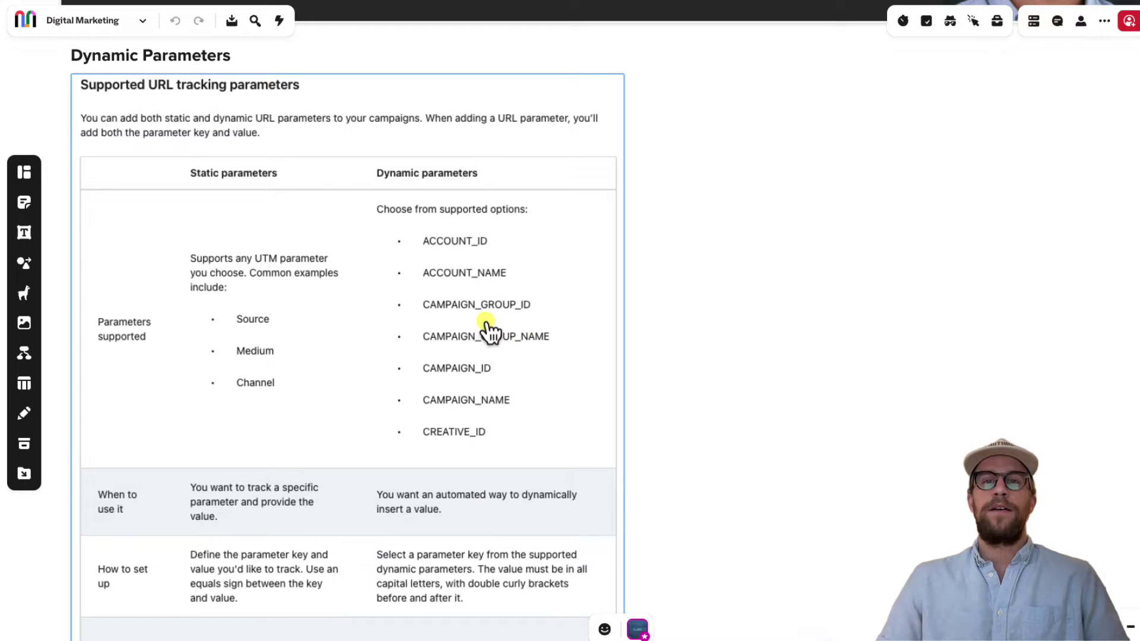
scroll(611, 326, "up", 8)
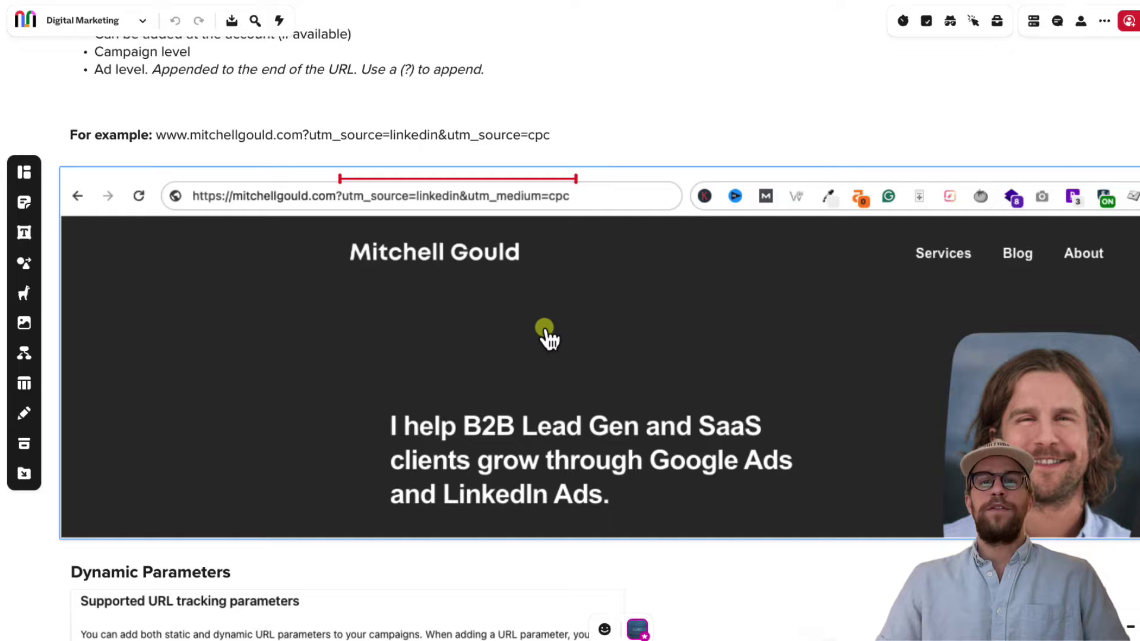
scroll(544, 332, "up", 5)
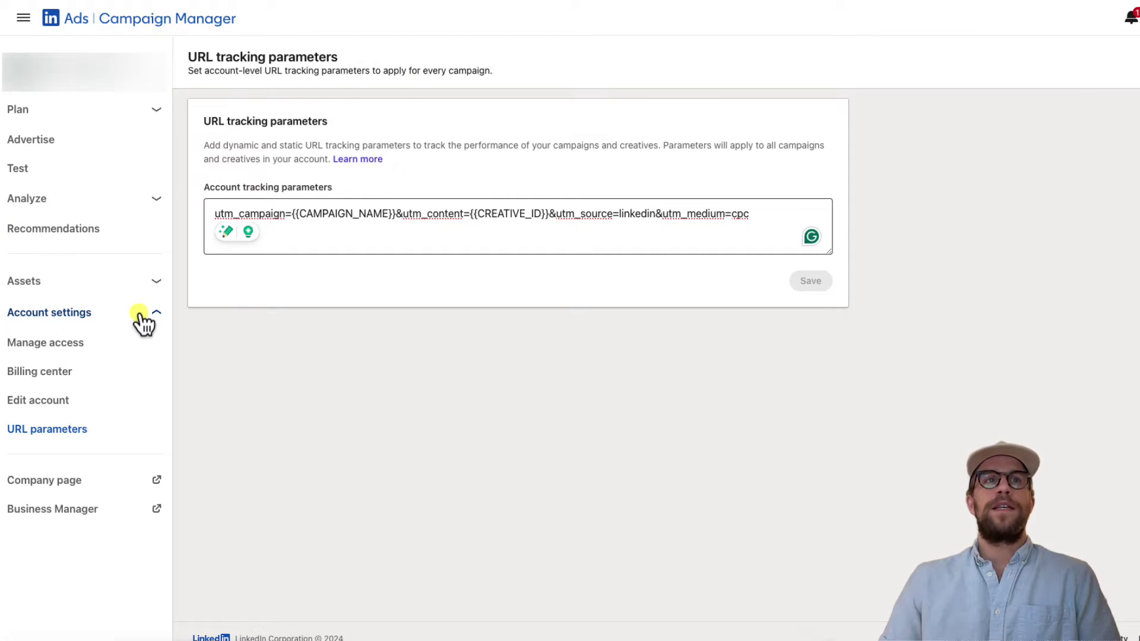
Step: In LinkedIn Campaign Manager, examine the account-level URL tracking parameters under the account settings, especially the CAMPAIGN_NAME dynamic value
left_click(156, 313)
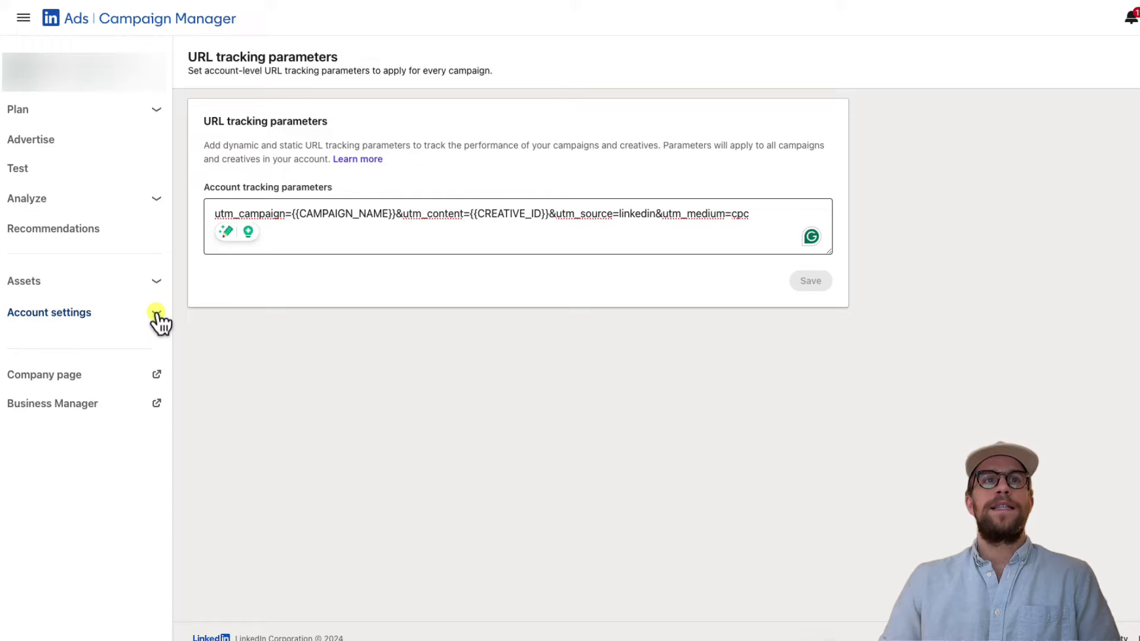
left_click(157, 314)
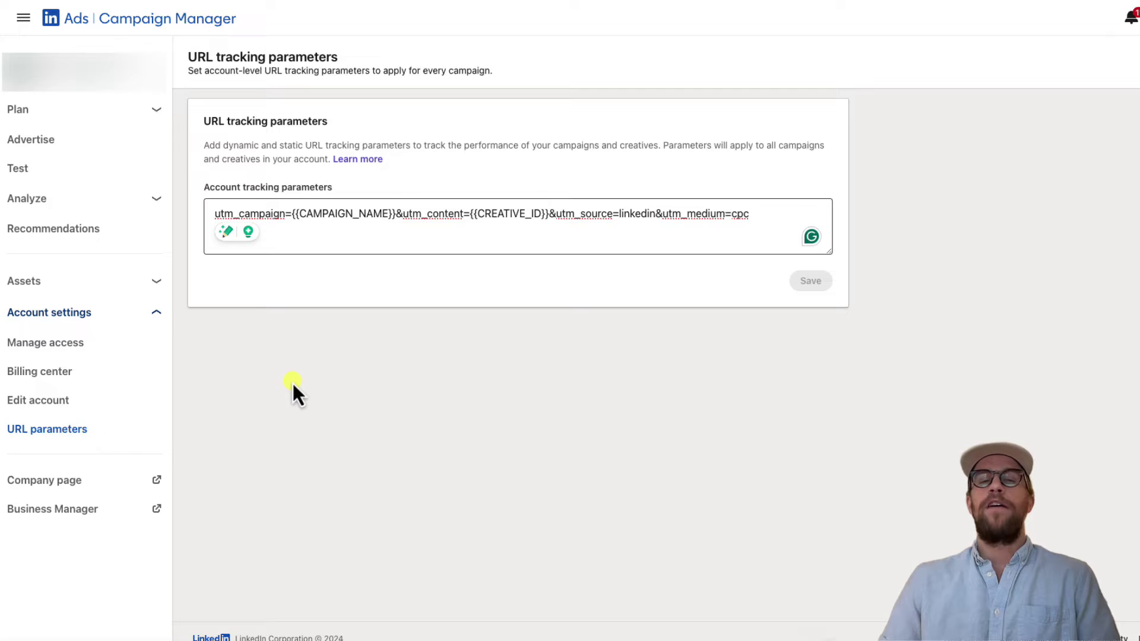
left_click(318, 223)
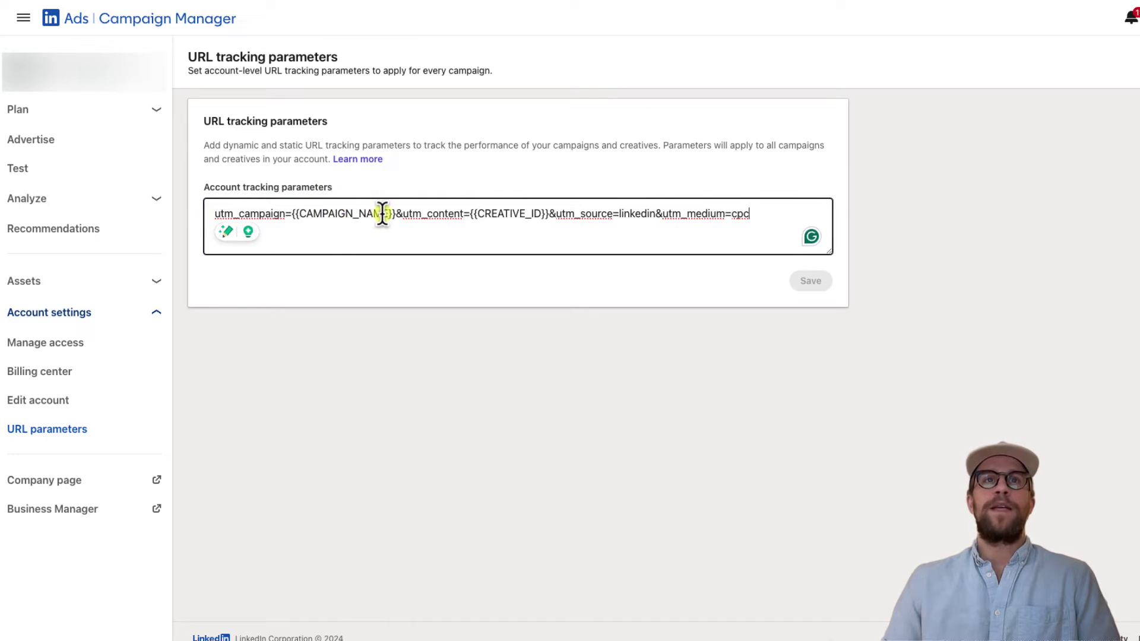
left_click_drag(381, 214, 335, 214)
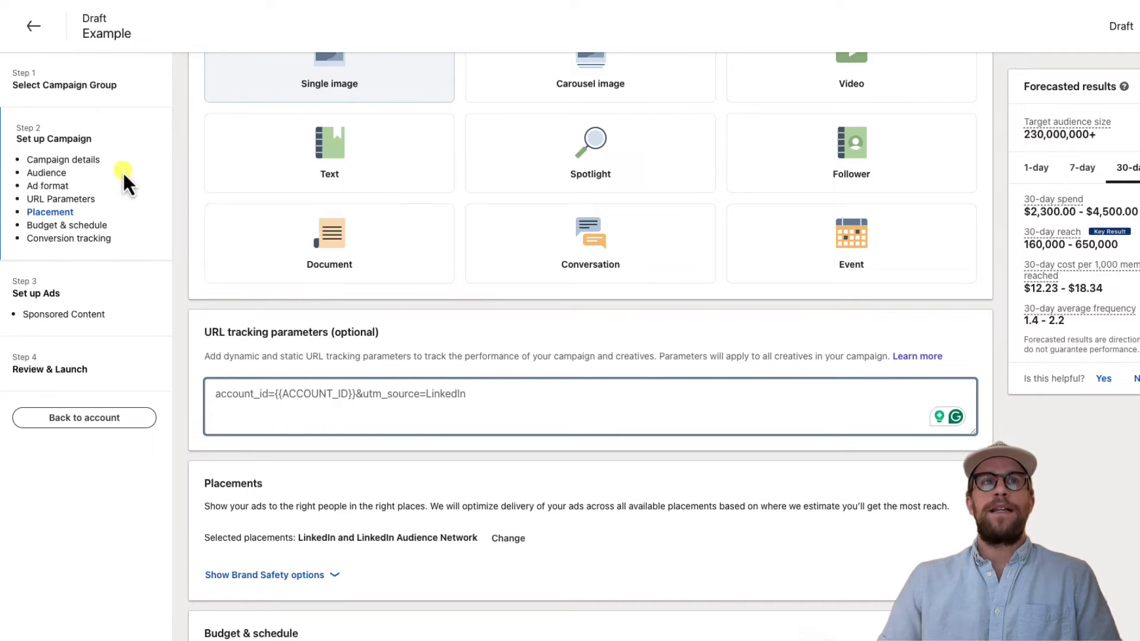
Step: Examine the optional URL tracking parameters section in the draft Example campaign's setup, below the ad formats
scroll(267, 187, "up", 3)
scroll(327, 225, "down", 2)
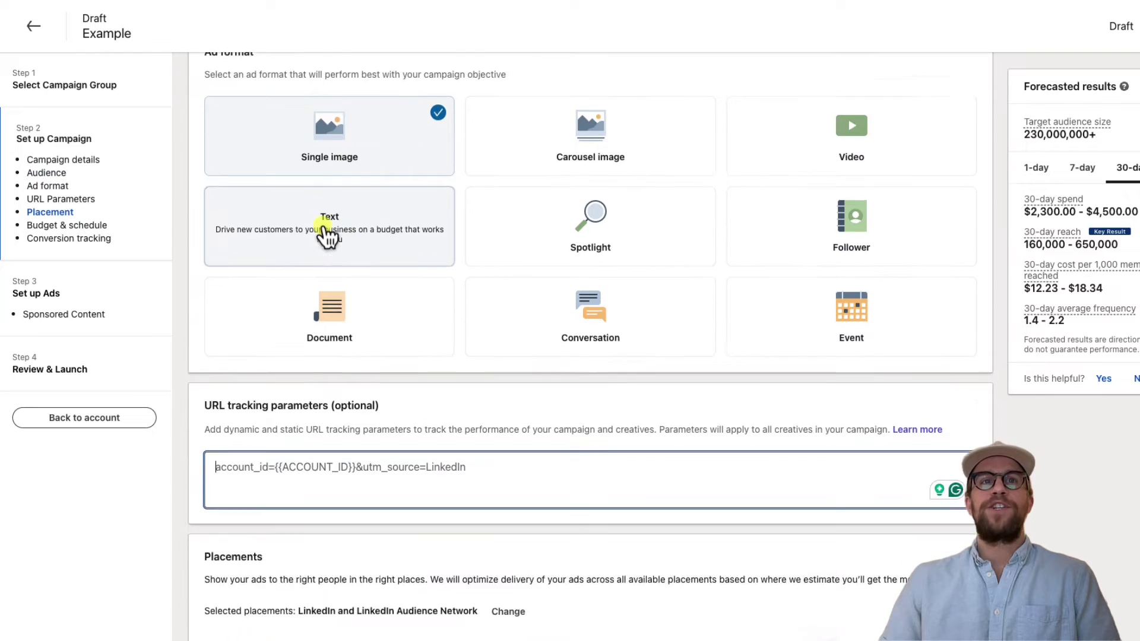
scroll(380, 285, "down", 1)
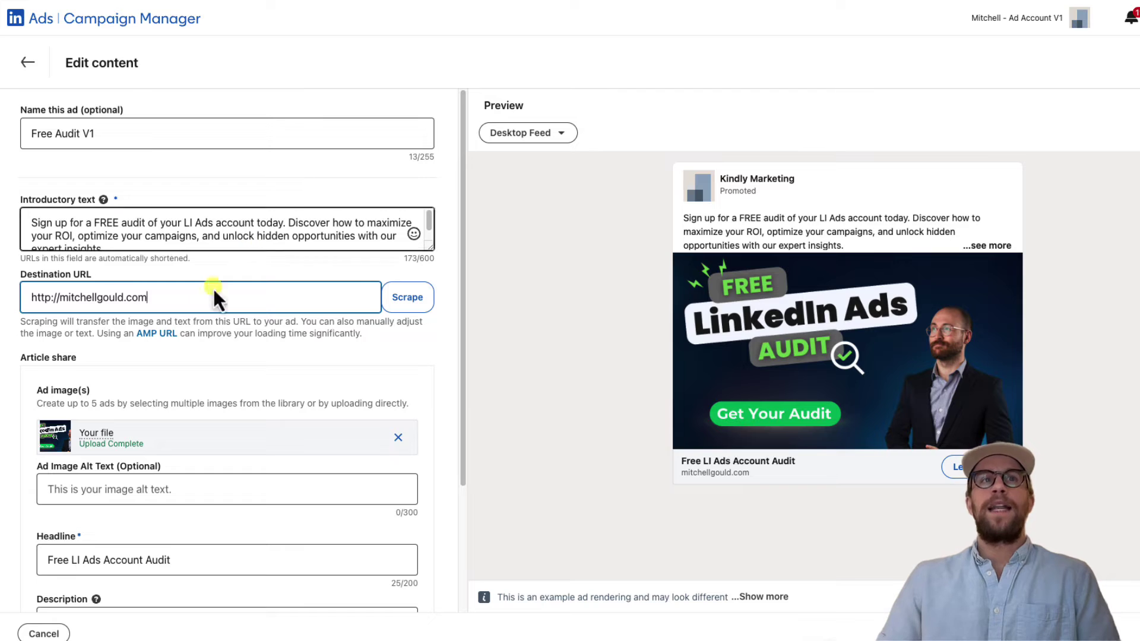
Step: Begin appending a UTM source parameter, starting with "?utm_sour", to the Free Audit V1 ad's destination URL
left_click(199, 298)
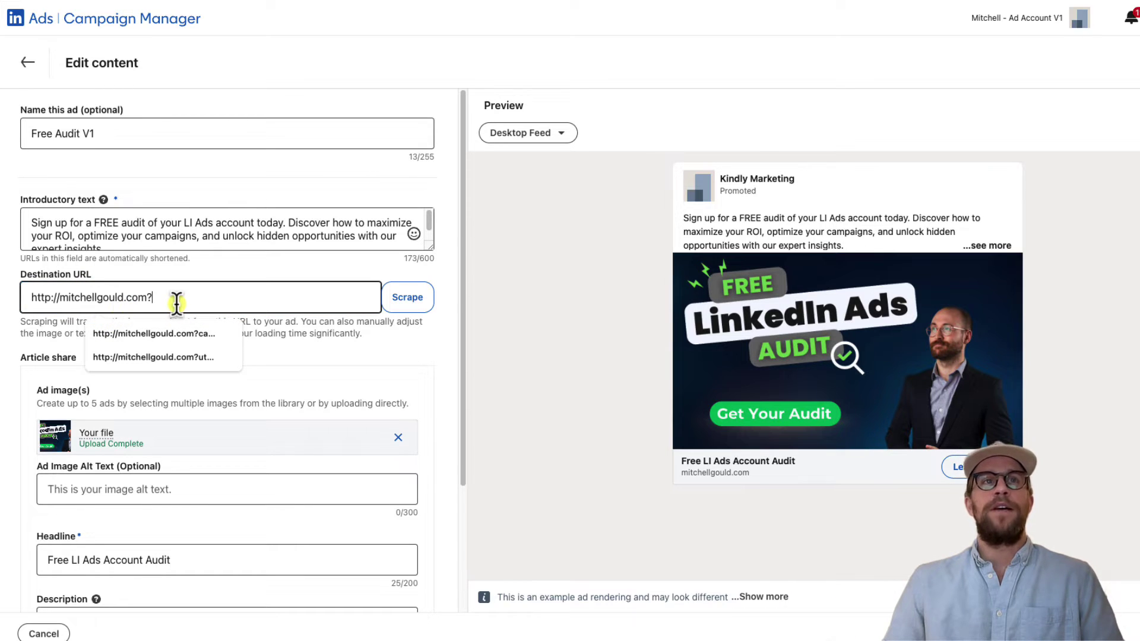
type("utm")
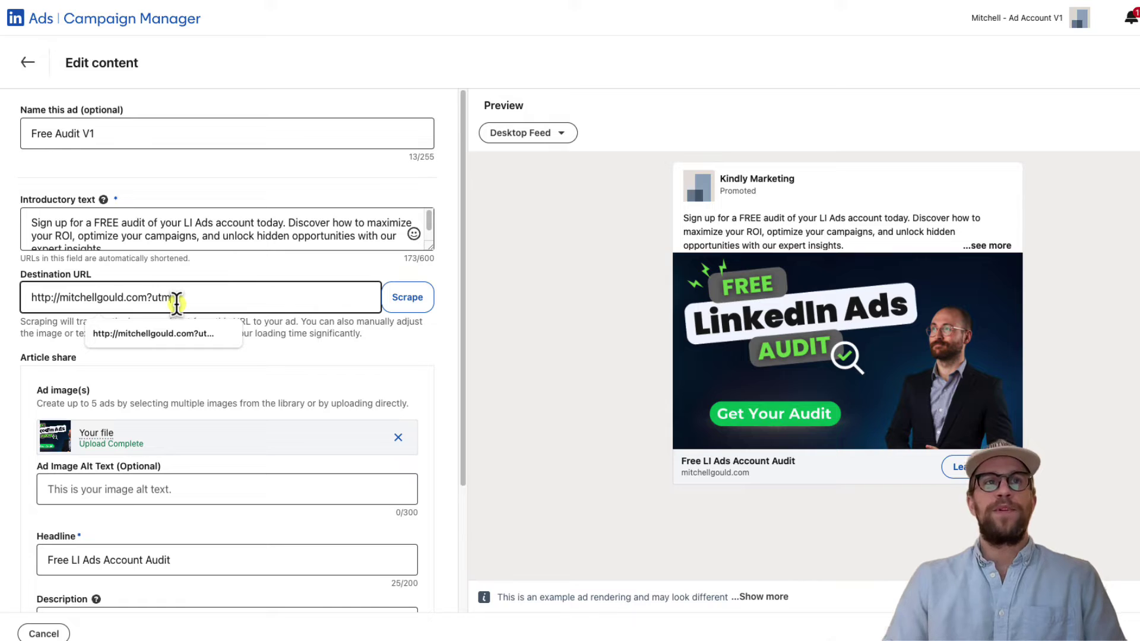
type("_sour")
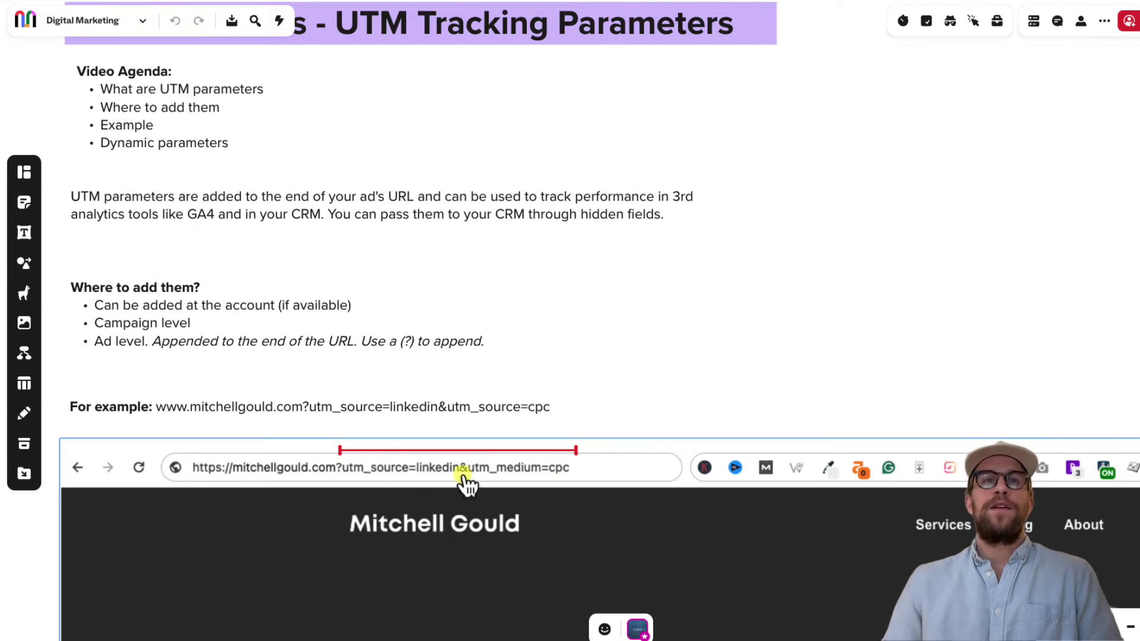
Step: Switch to the Mural board and examine the example landing page URL with its utm_source and utm_medium parameters
scroll(416, 493, "down", 3)
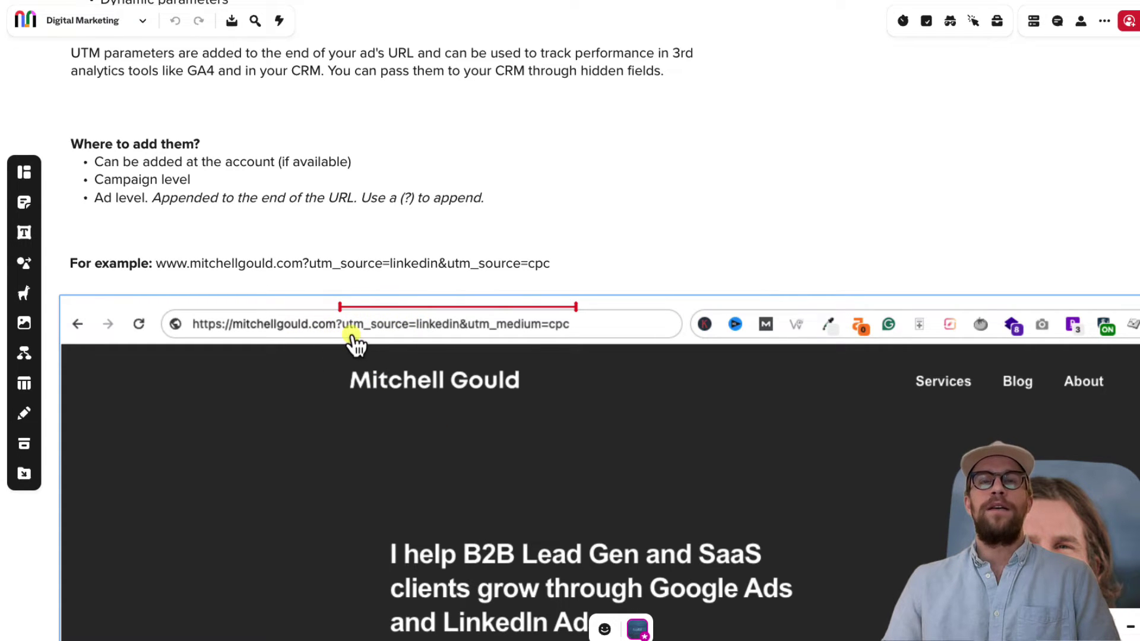
scroll(667, 493, "down", 3)
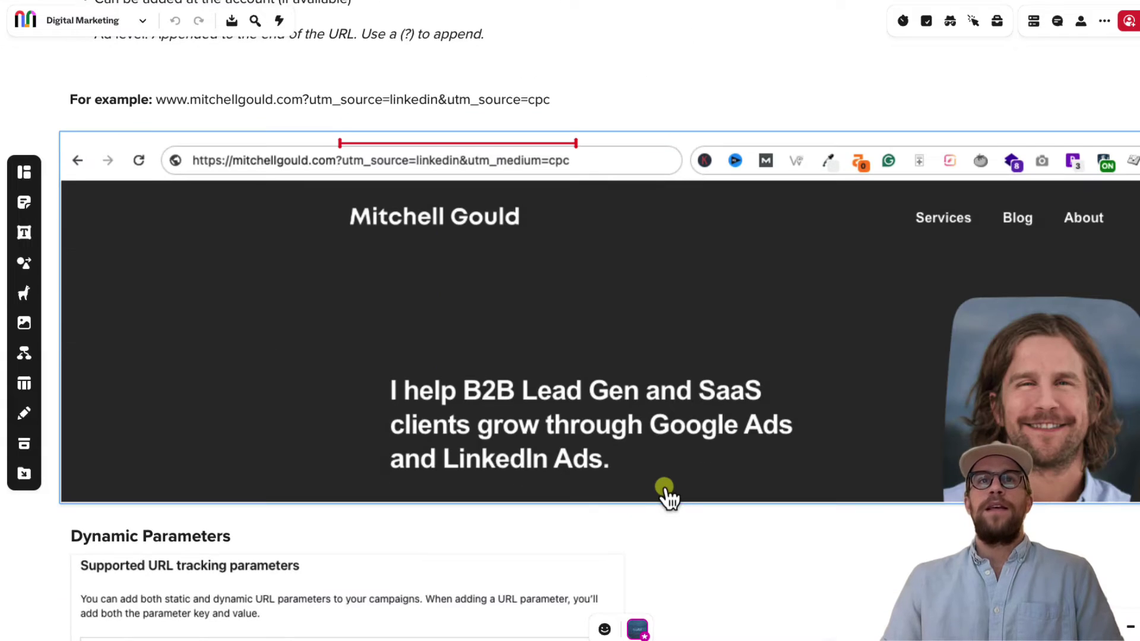
scroll(668, 497, "up", 1)
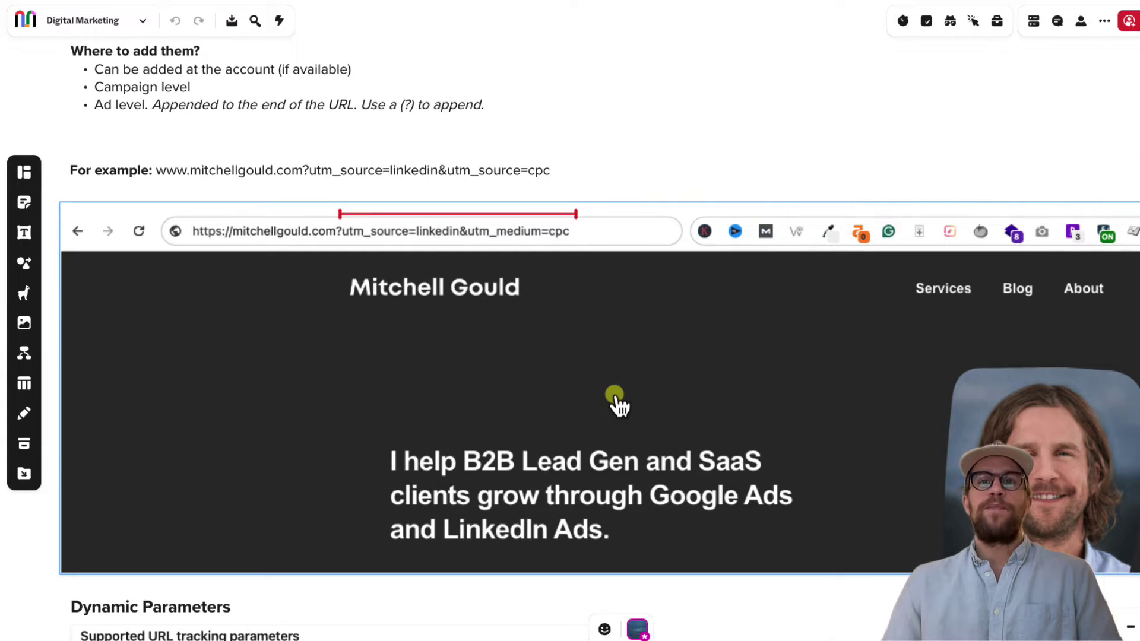
Step: Compare the example URL's UTM values with the linkedin / cpc source and medium in the board's Analytics traffic acquisition screenshot
scroll(682, 416, "right", 15)
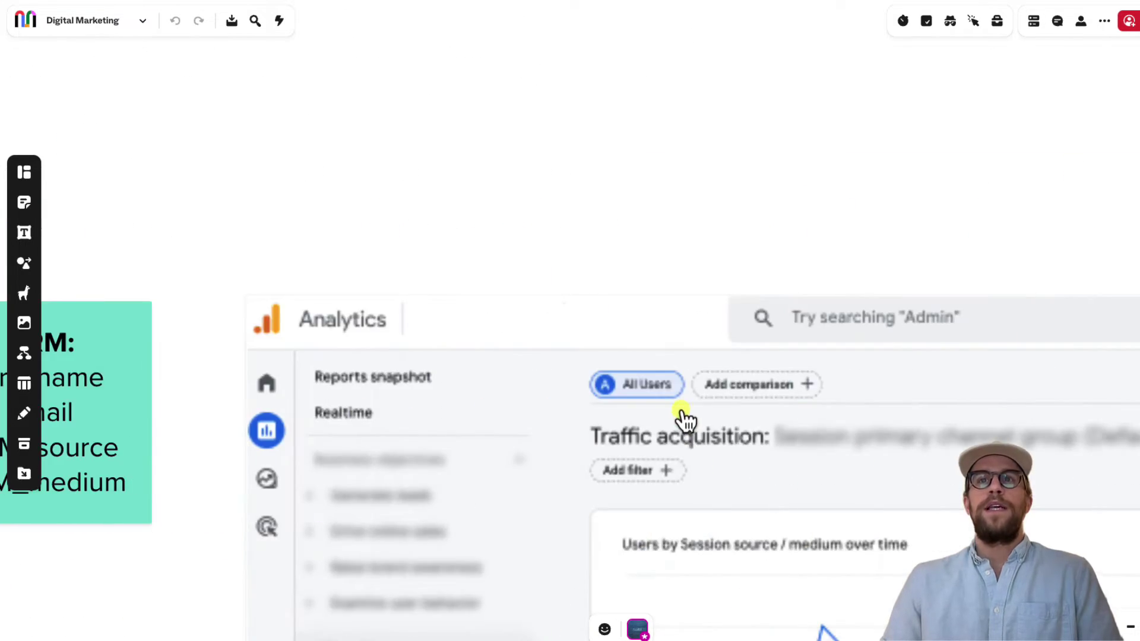
scroll(710, 442, "right", 3)
scroll(691, 450, "down", 5)
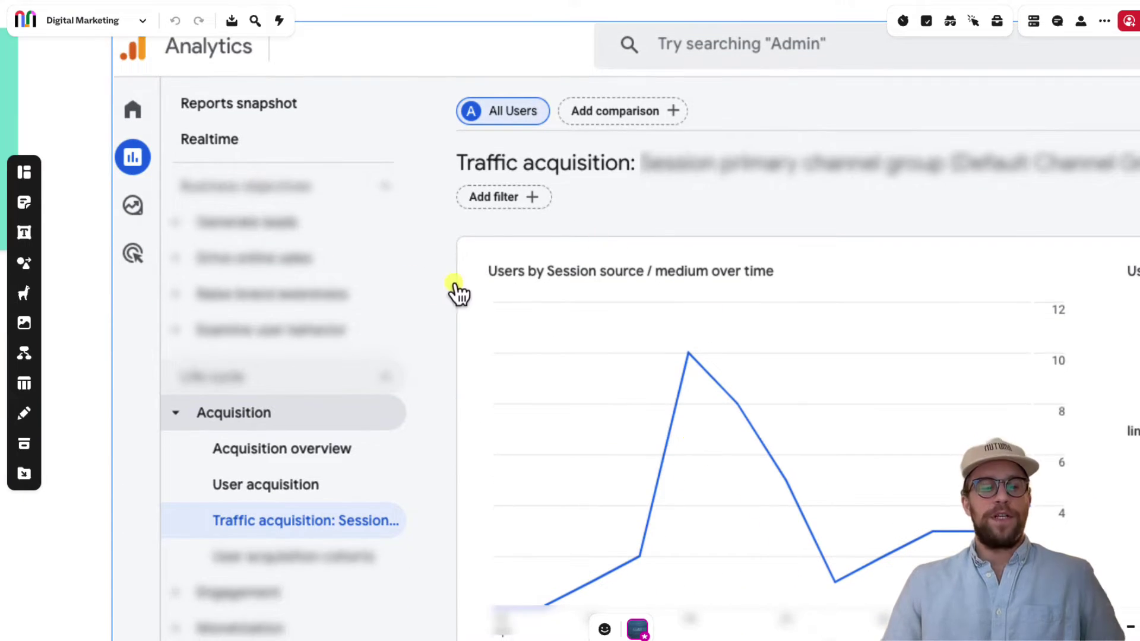
scroll(657, 247, "down", 3)
scroll(657, 247, "right", 1)
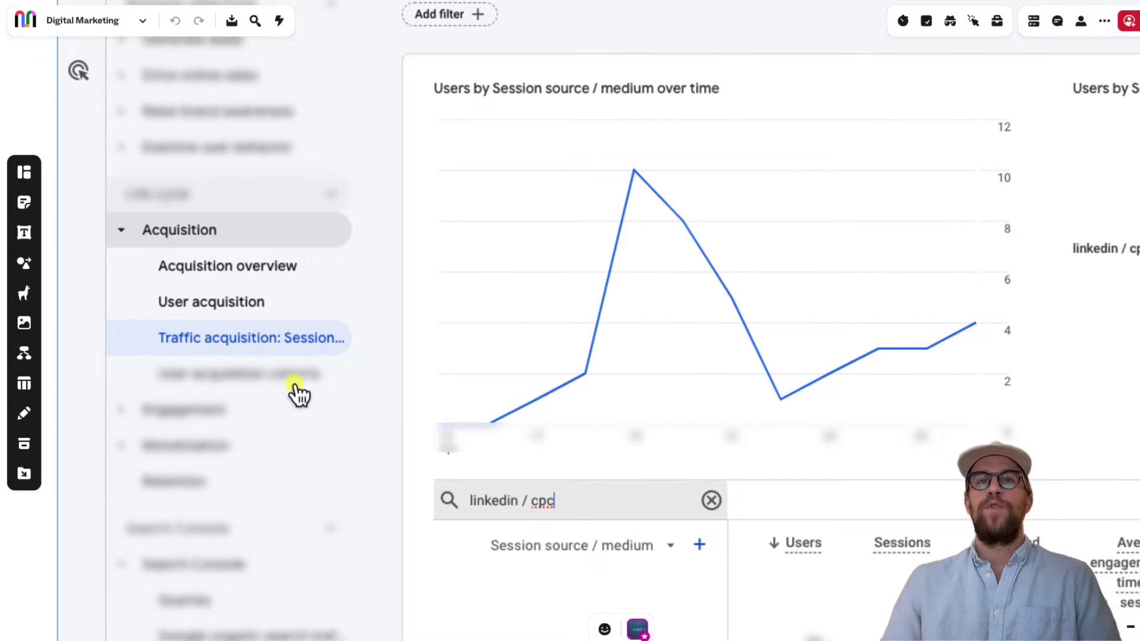
left_click_drag(724, 567, 516, 326)
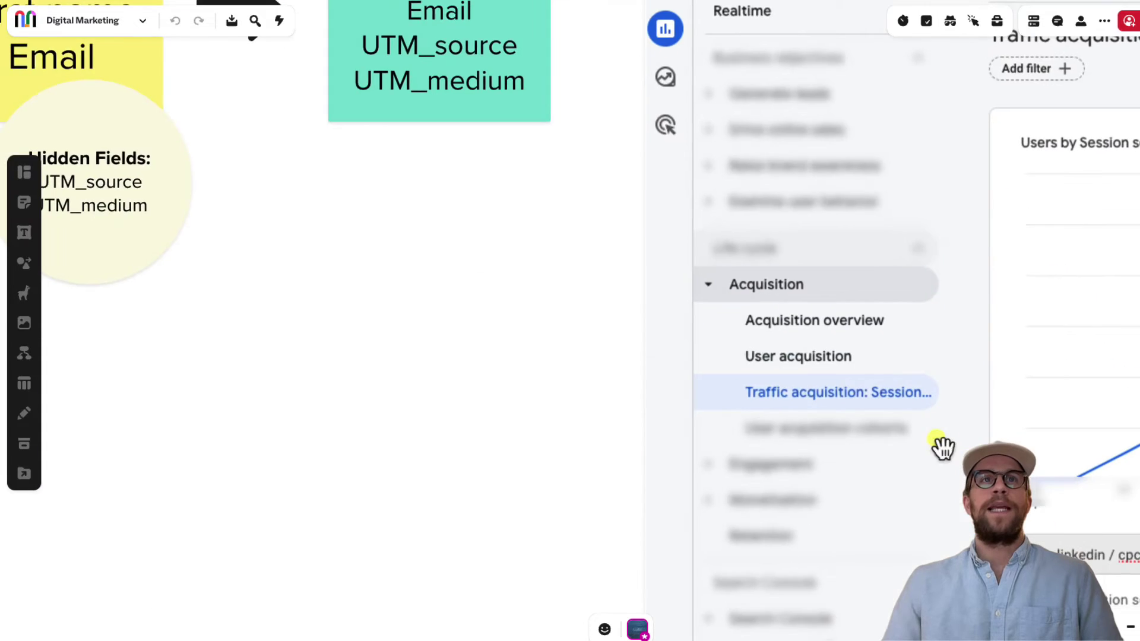
key("Right")
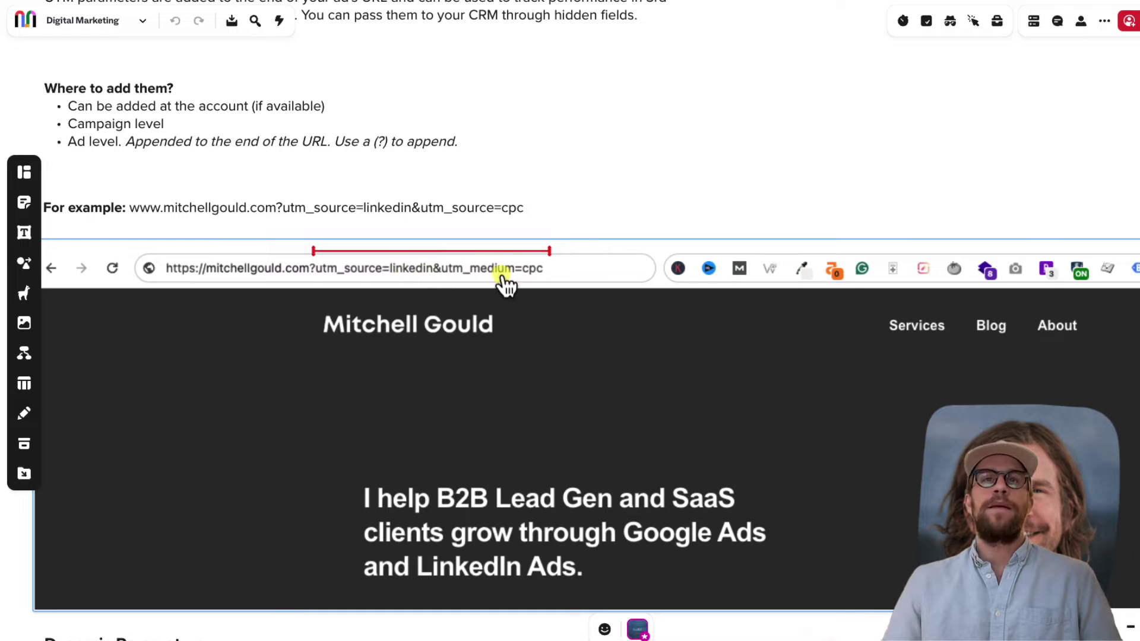
key("Right")
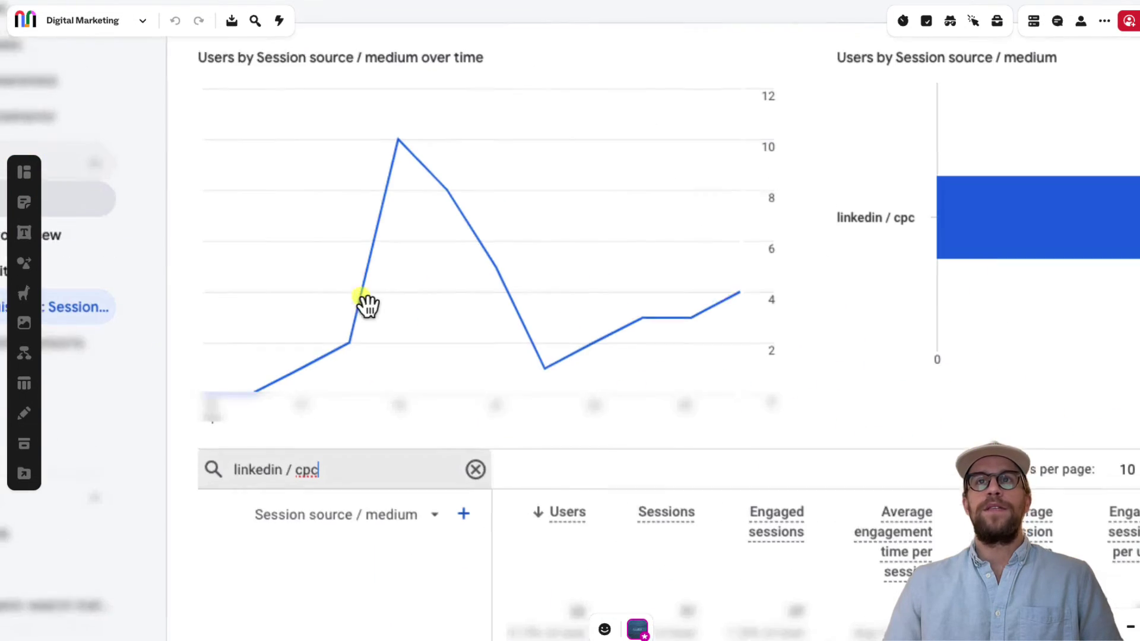
left_click_drag(624, 446, 747, 319)
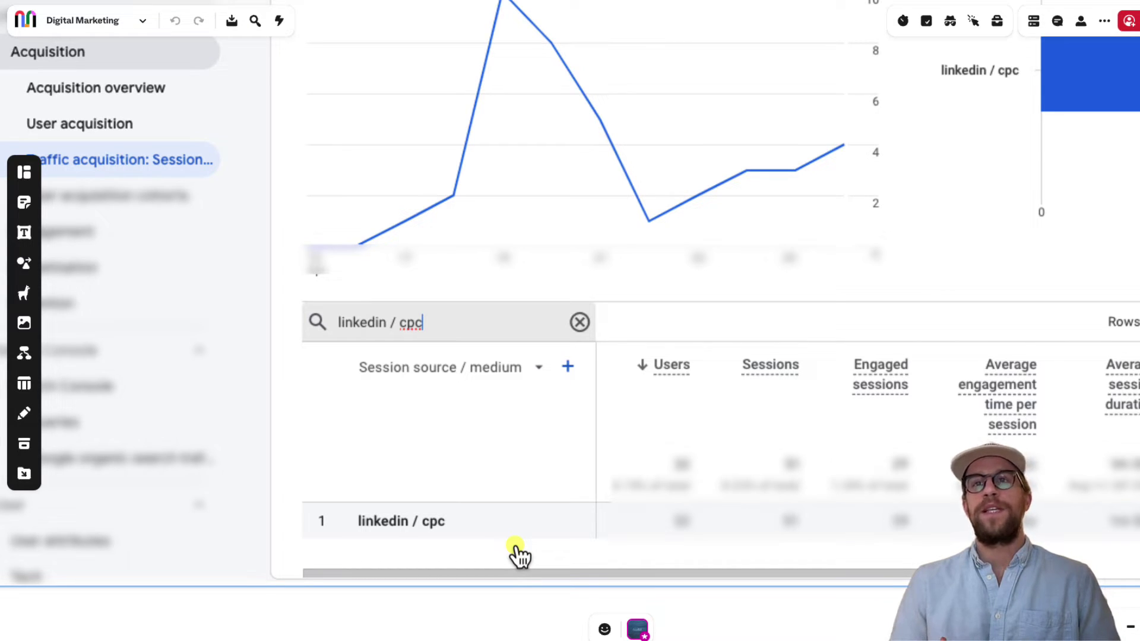
scroll(866, 453, "right", 5)
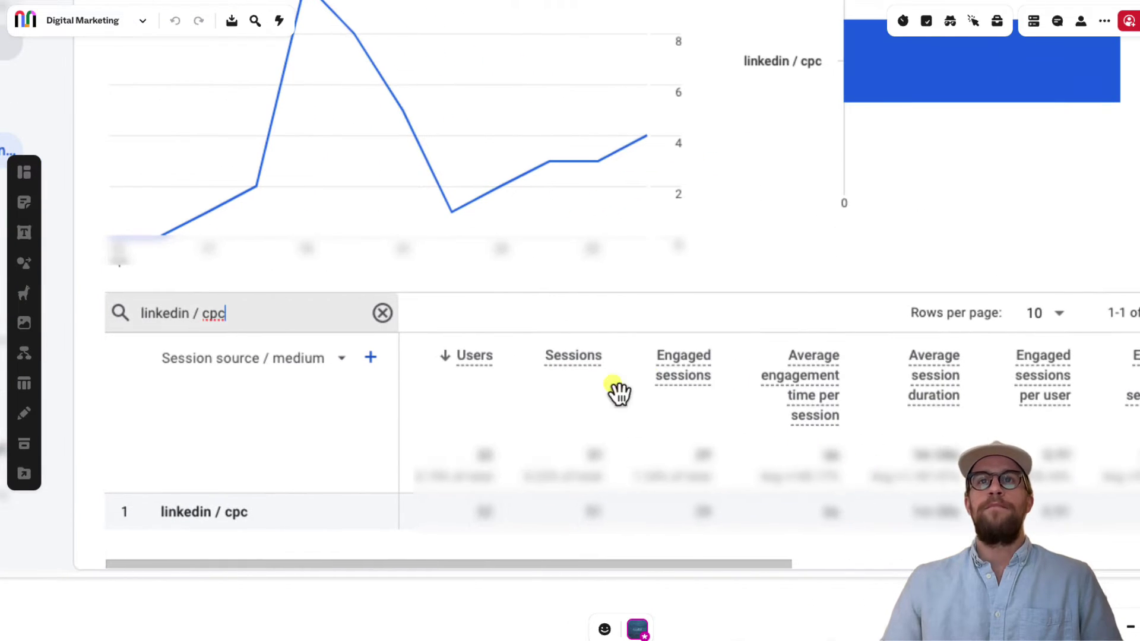
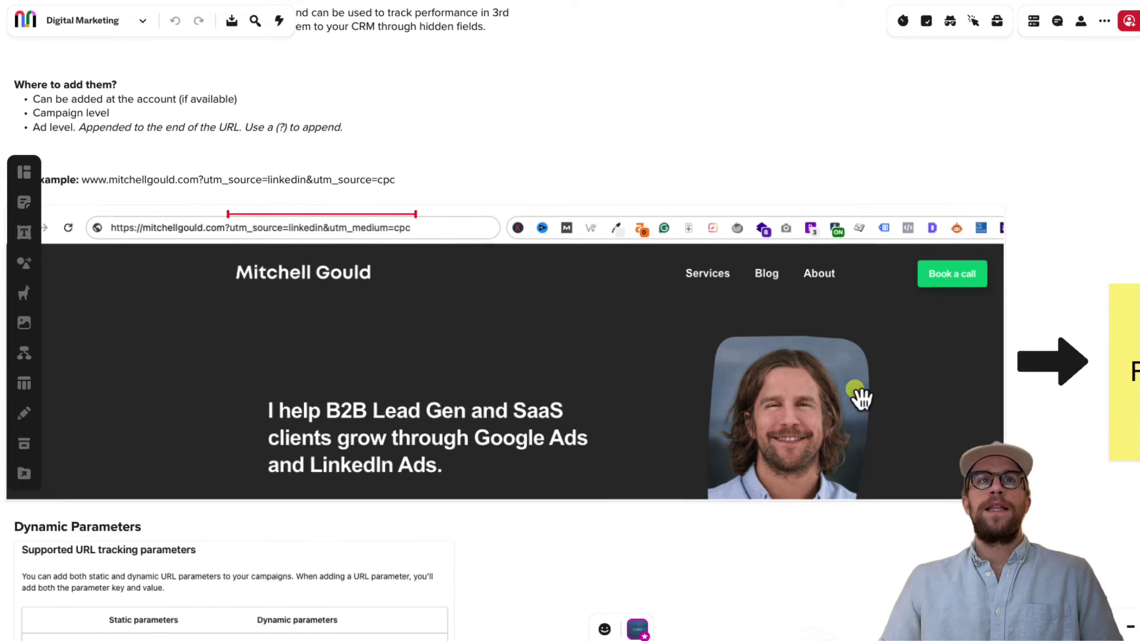
Step: Trace the UTM values from the landing page URL through the form's hidden fields into the CRM note and back
left_click(323, 237)
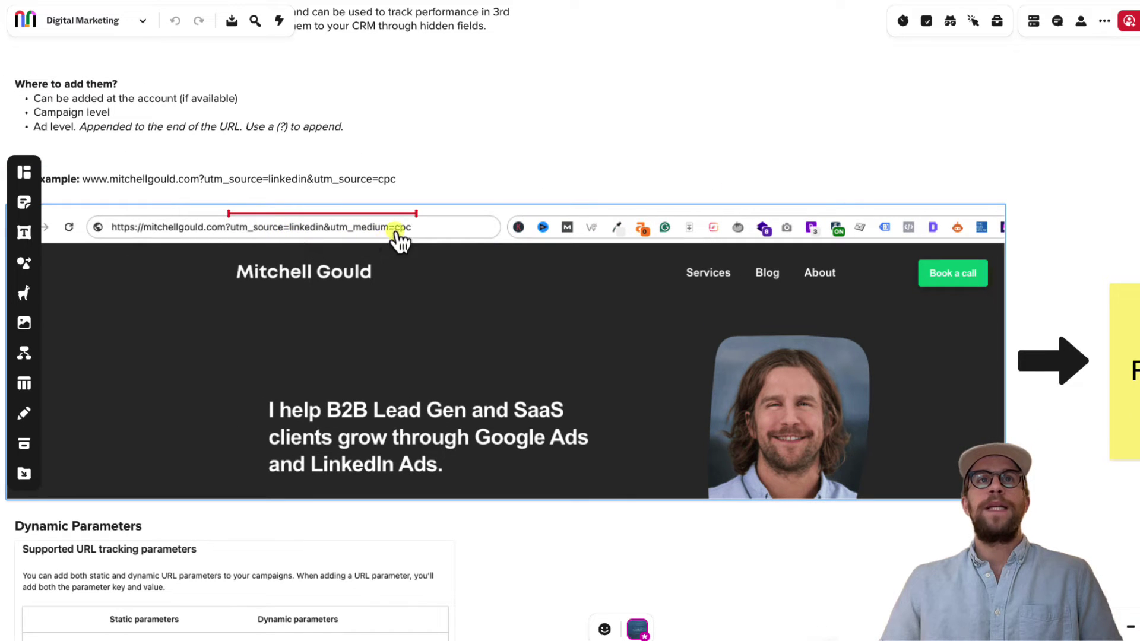
left_click_drag(1082, 509, 550, 415)
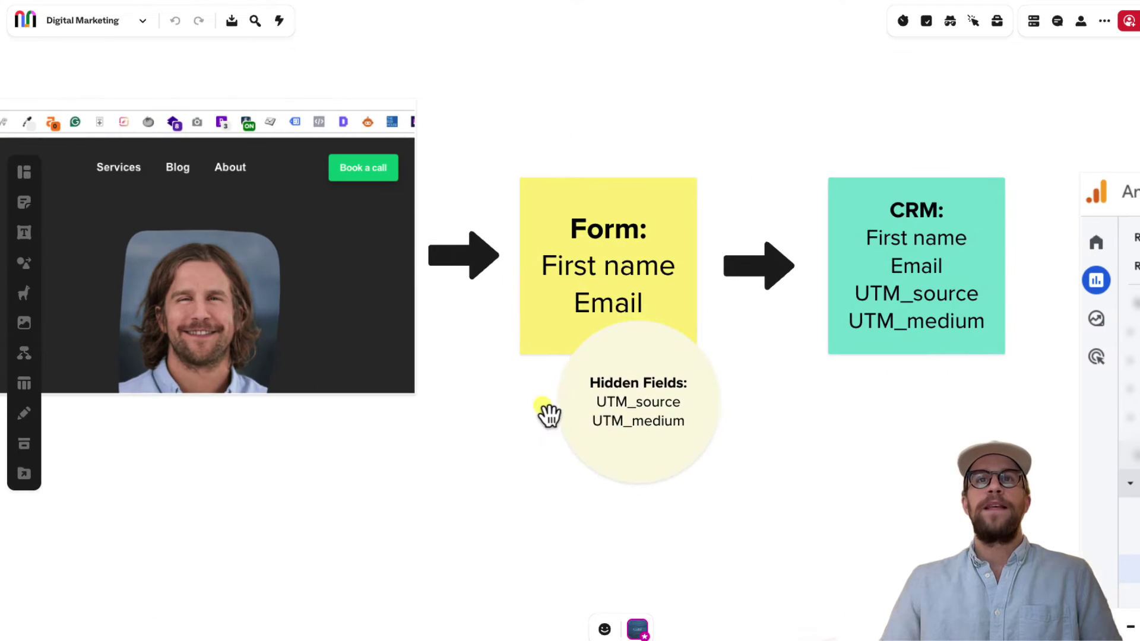
left_click_drag(787, 478, 471, 425)
left_click(344, 413)
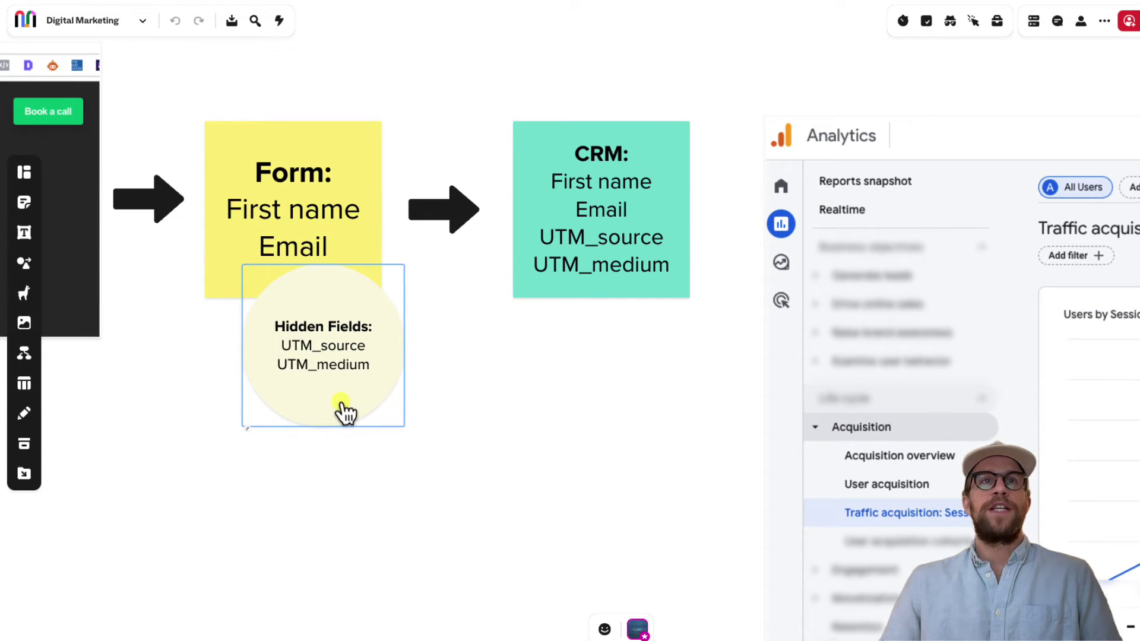
scroll(345, 413, "up", 2)
left_click(285, 193)
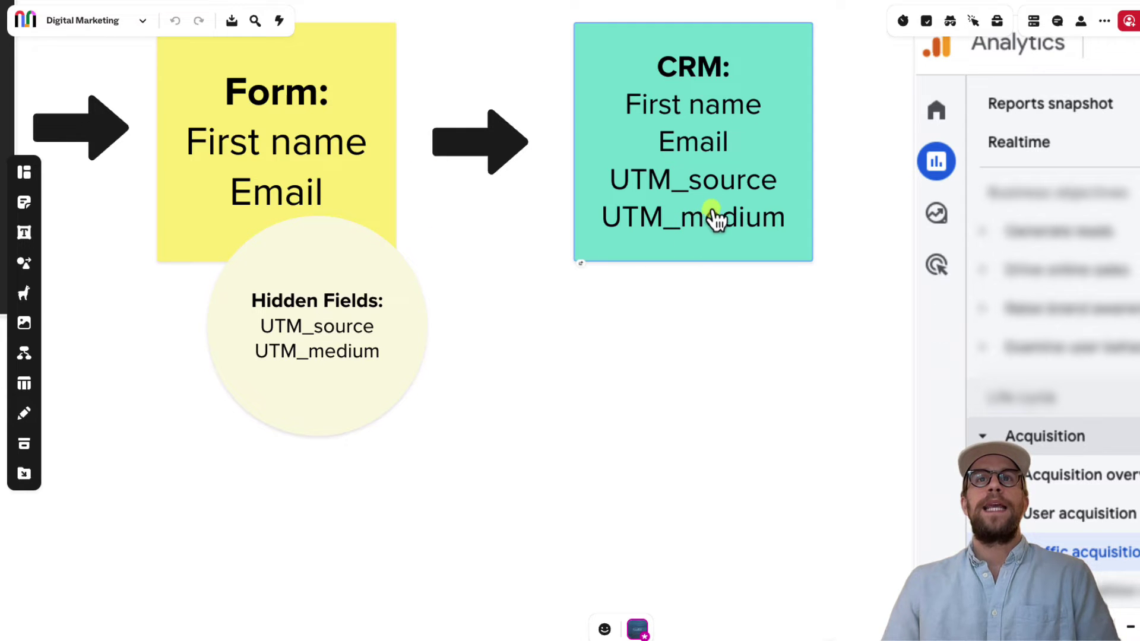
scroll(268, 145, "left", 10)
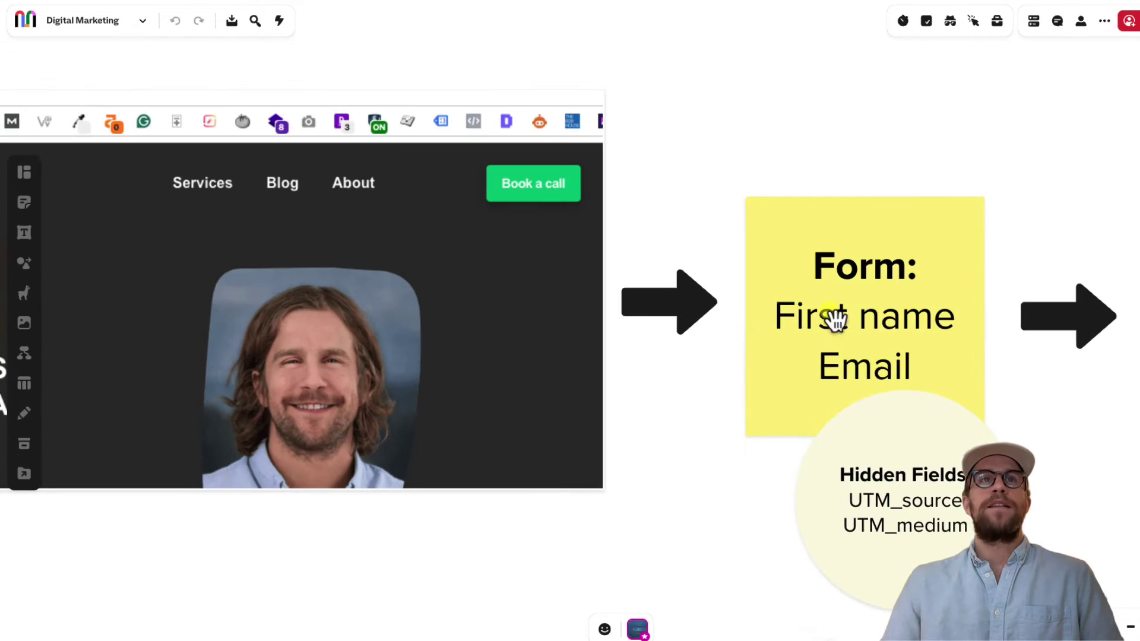
scroll(736, 240, "left", 5)
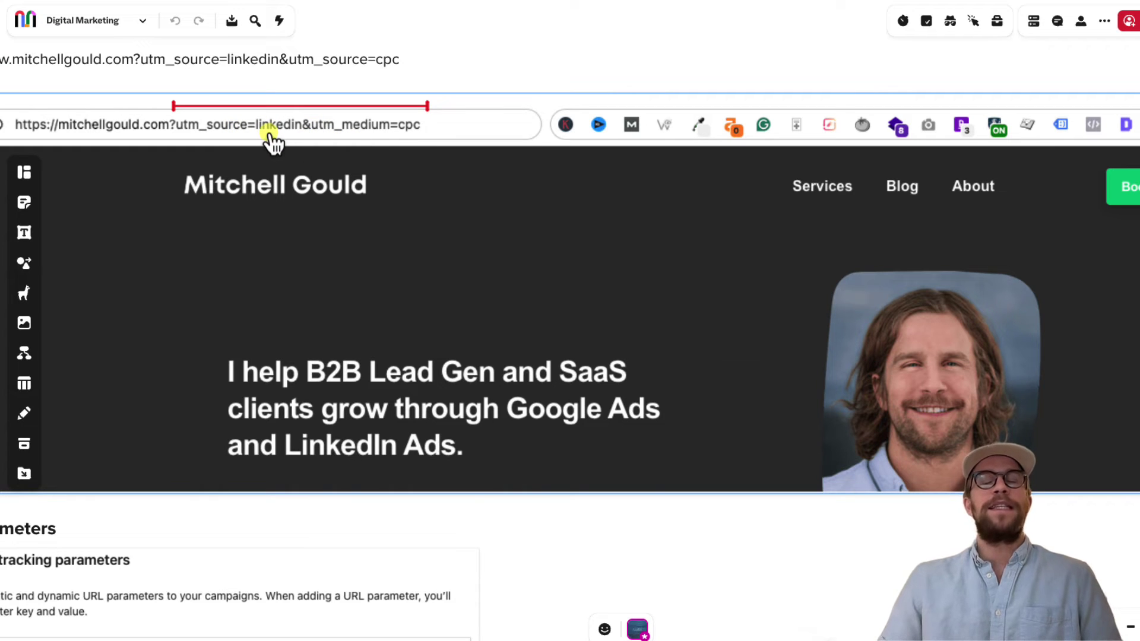
Step: Review the Dynamic Parameters table of static and dynamic options, down to the sample UTM parameter list below it
scroll(338, 271, "down", 3)
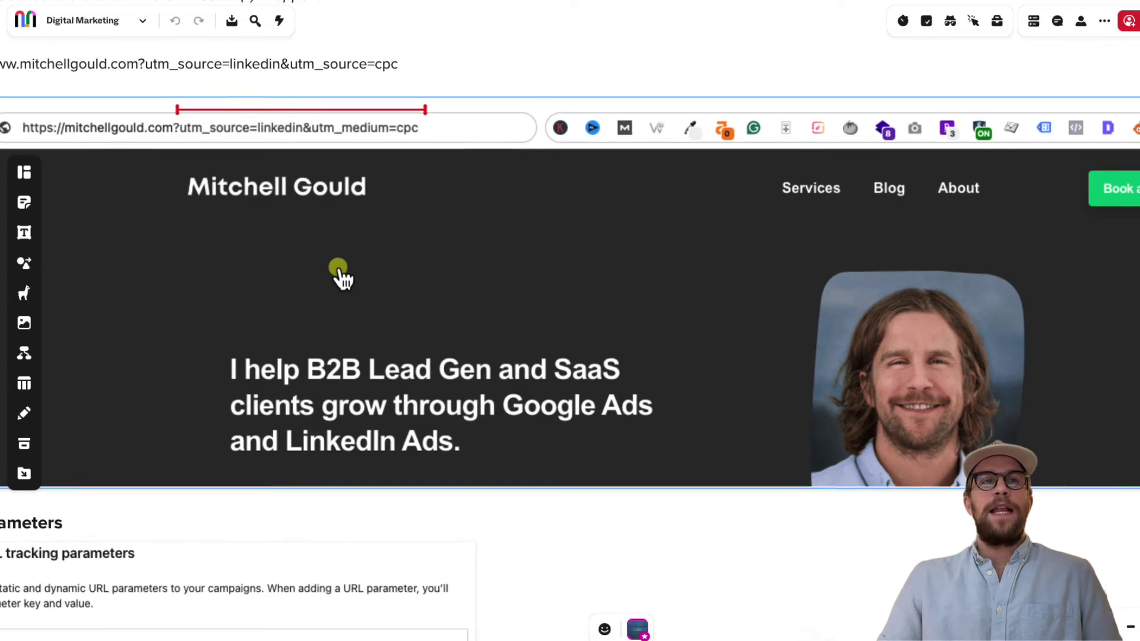
left_click_drag(339, 270, 518, 273)
left_click(519, 272)
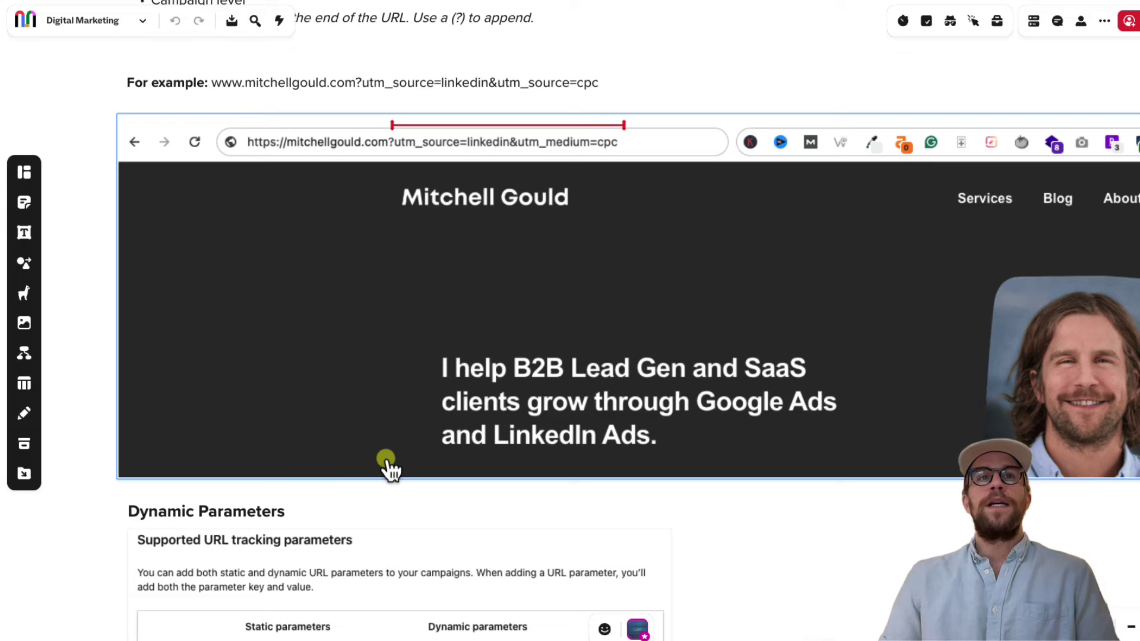
scroll(319, 515, "down", 5)
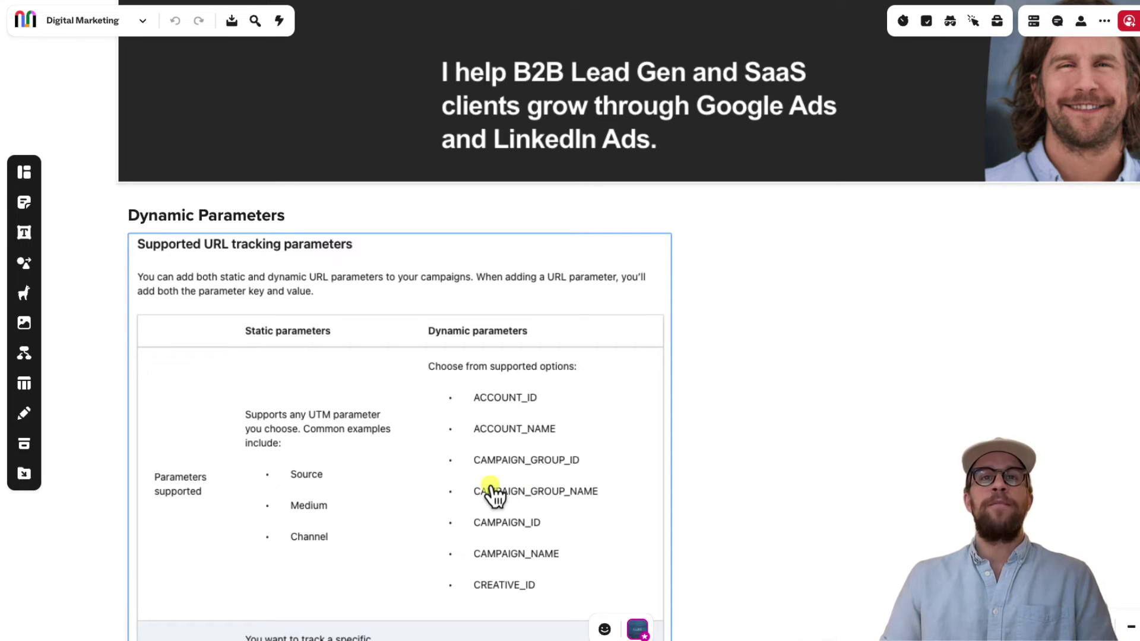
scroll(491, 493, "down", 6)
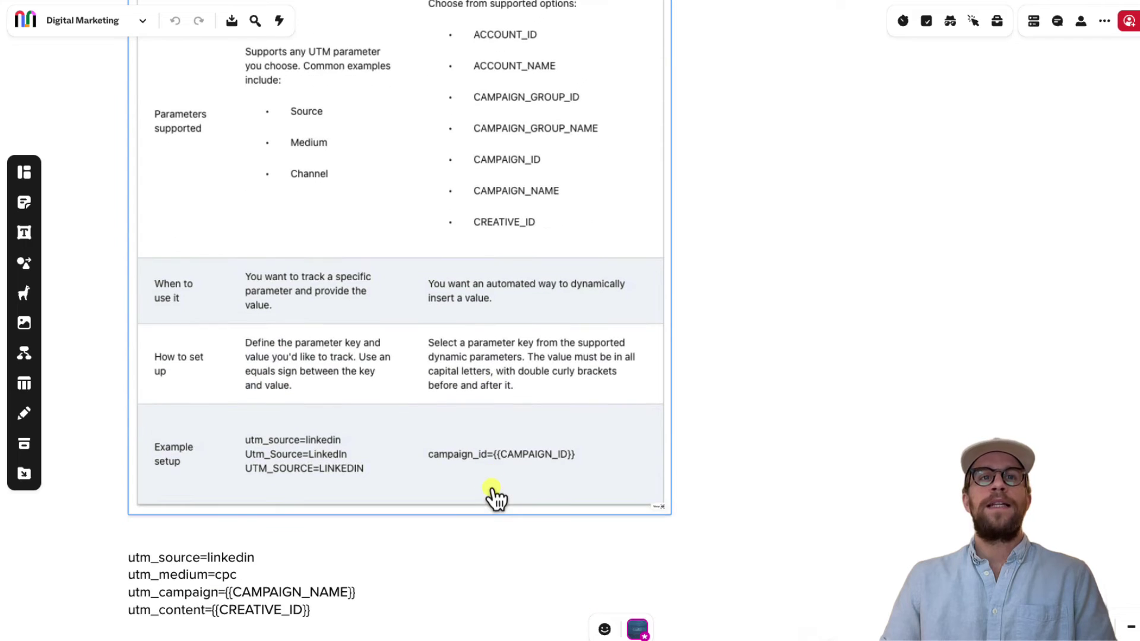
scroll(231, 597, "down", 1)
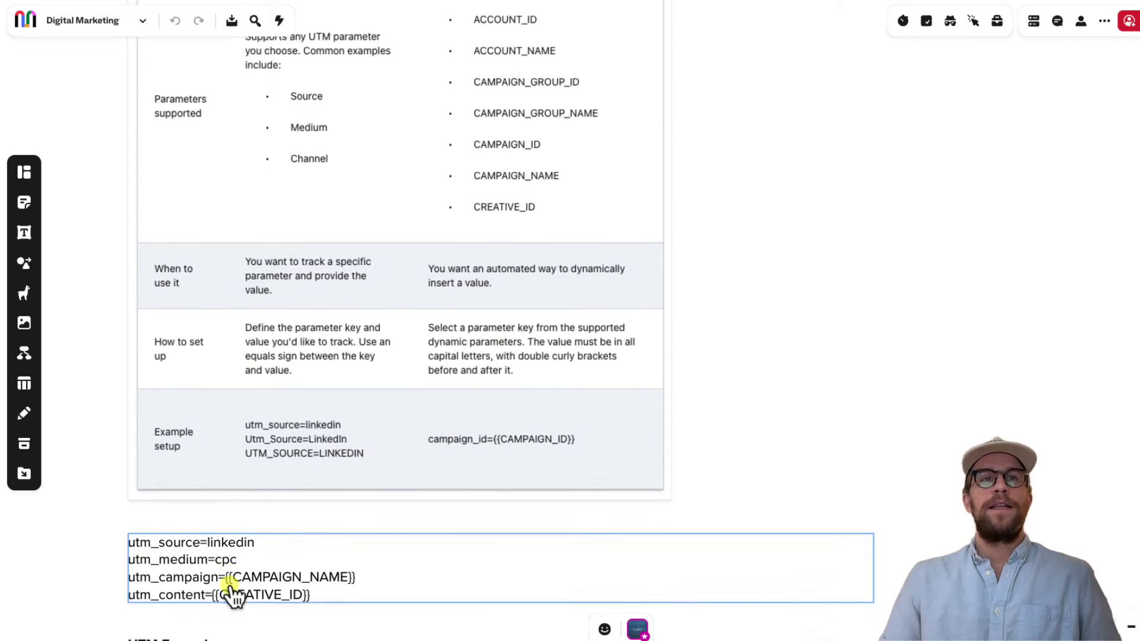
Step: Compare the CAMPAIGN_NAME and CREATIVE_ID values in the sample UTM list with the supported dynamic parameters in the table
scroll(233, 594, "down", 2)
scroll(242, 543, "up", 2, "ctrl")
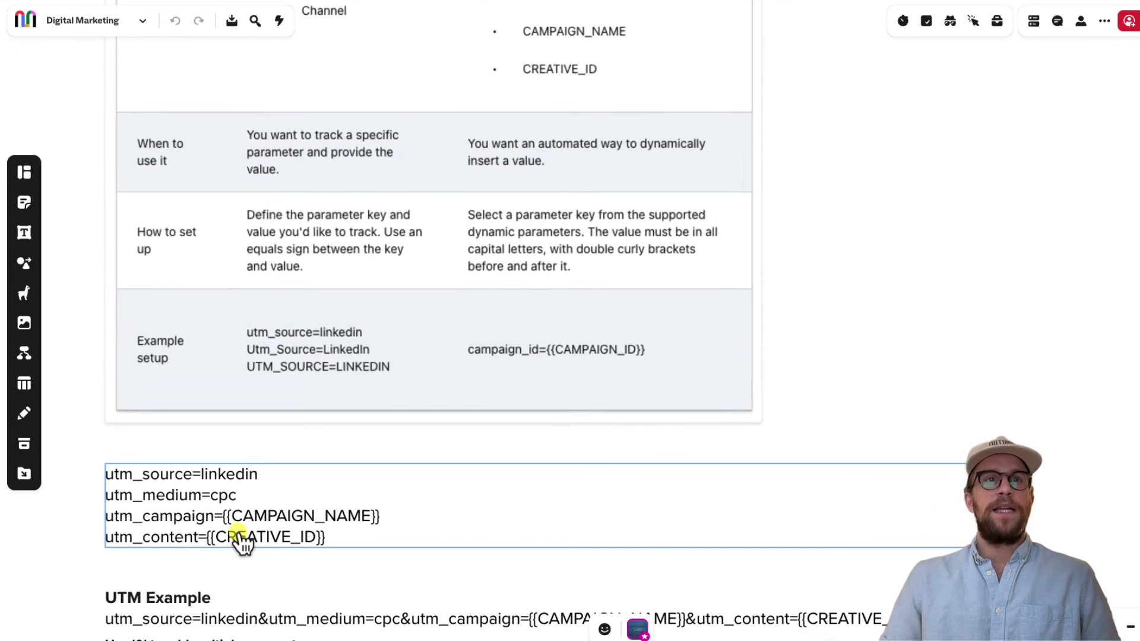
scroll(242, 544, "up", 1, "ctrl")
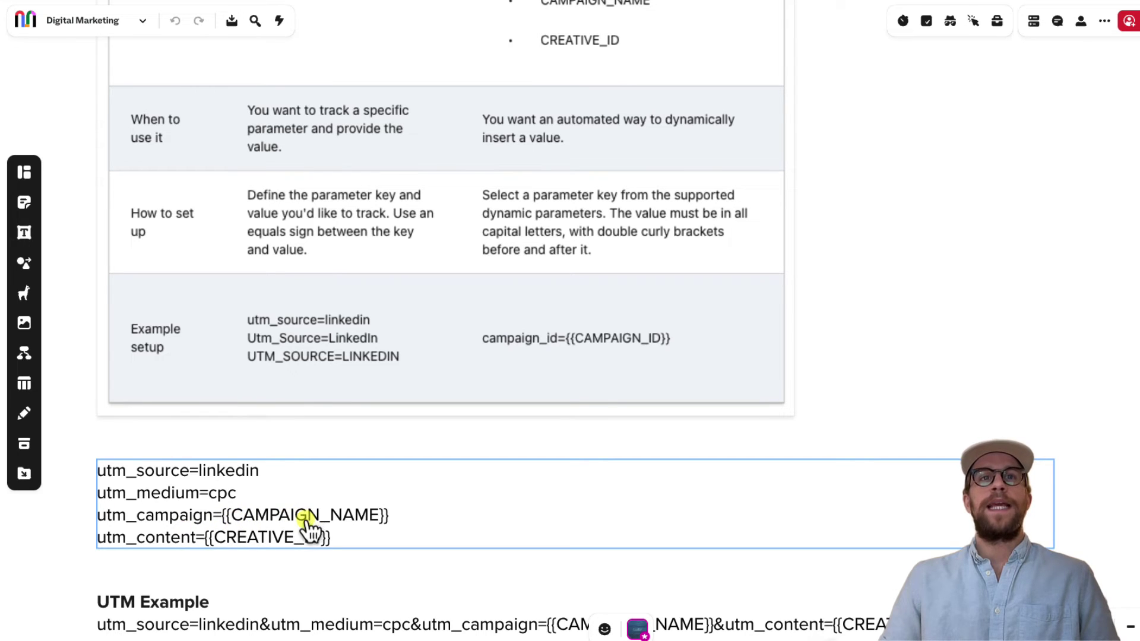
scroll(582, 399, "up", 4)
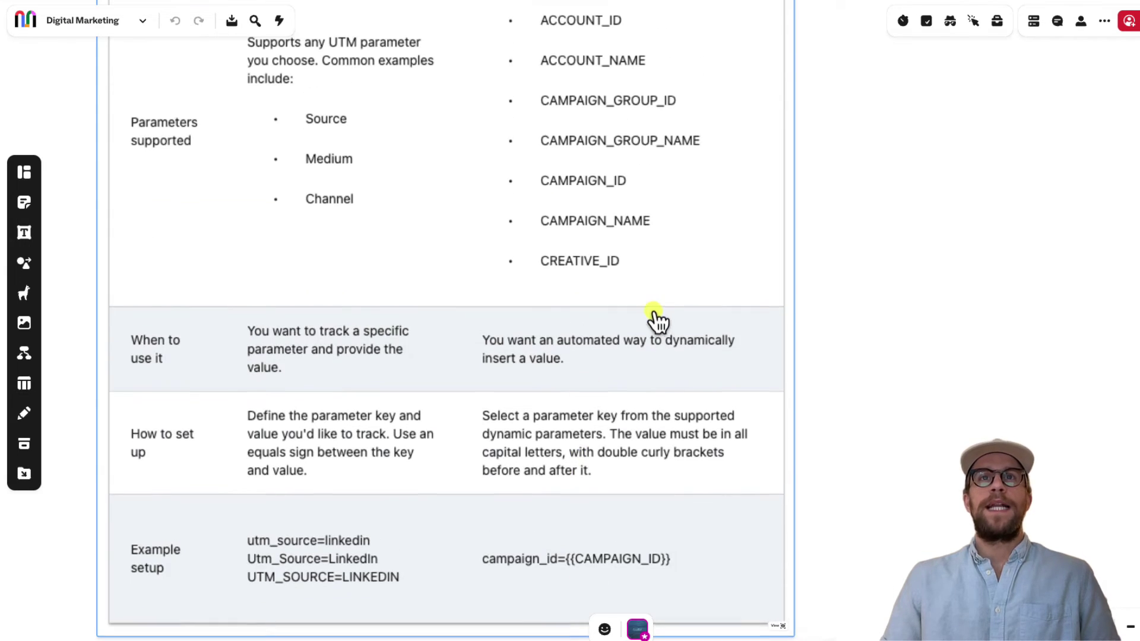
scroll(657, 324, "up", 3)
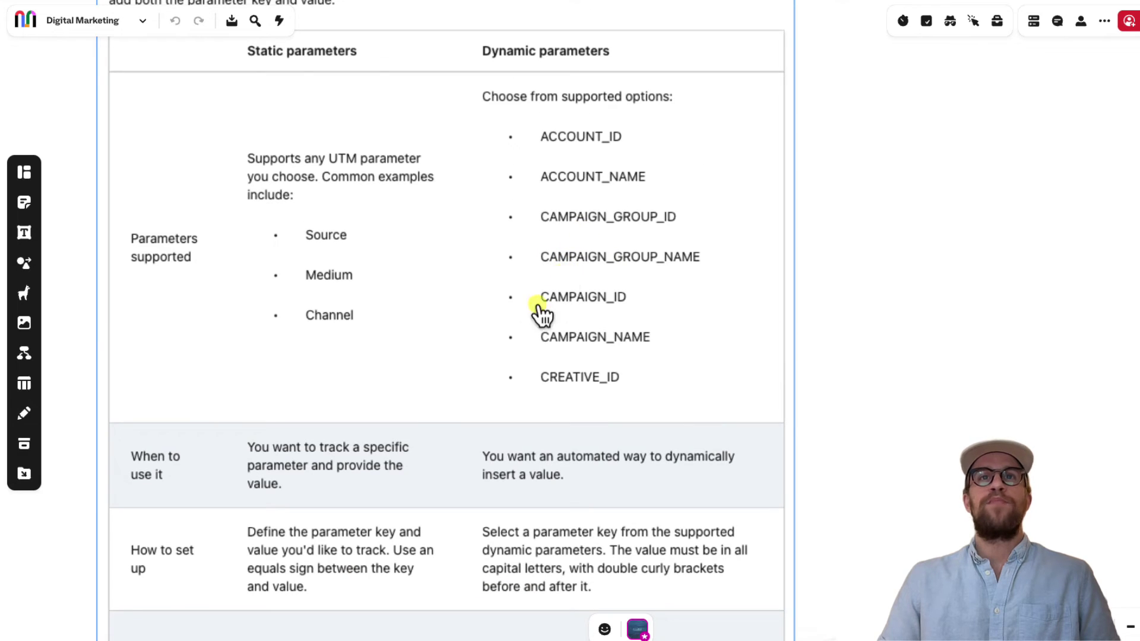
scroll(476, 439, "down", 6)
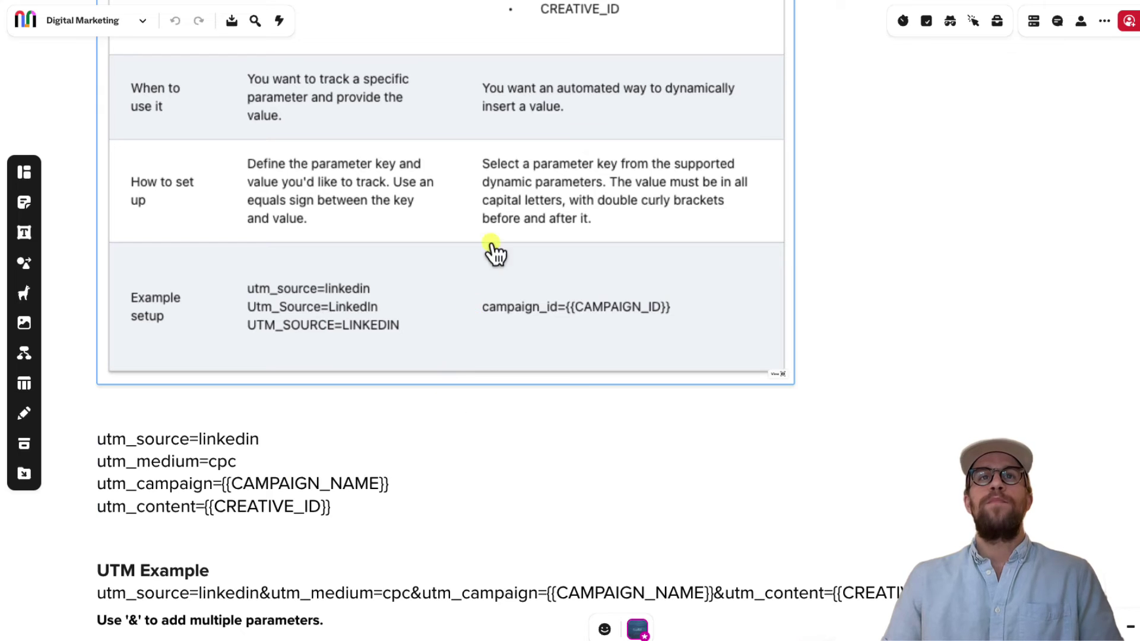
Step: Review the static and dynamic parameter columns again, from the supported options down to the UTM Example string
scroll(412, 336, "up", 10)
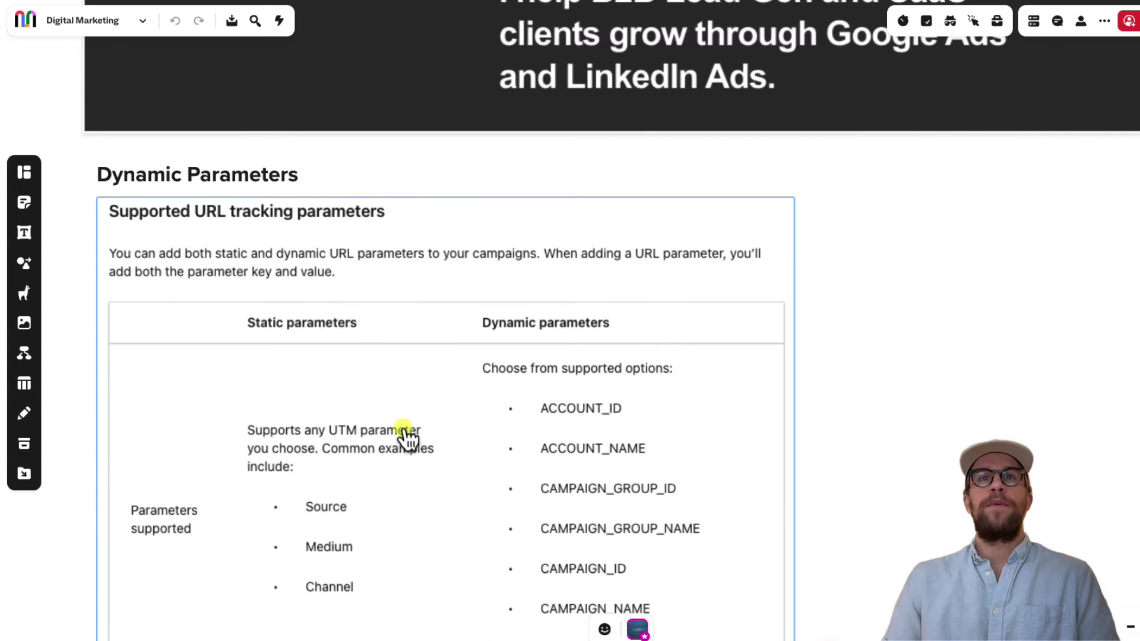
scroll(402, 438, "down", 5)
scroll(443, 414, "down", 1)
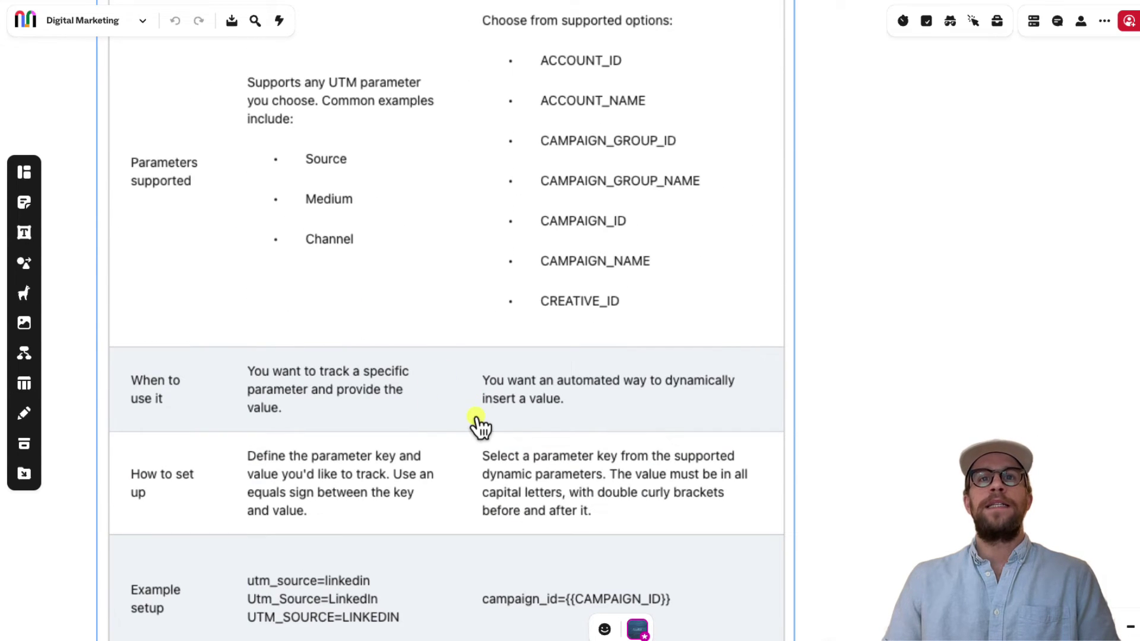
scroll(476, 423, "down", 3)
scroll(478, 430, "up", 3)
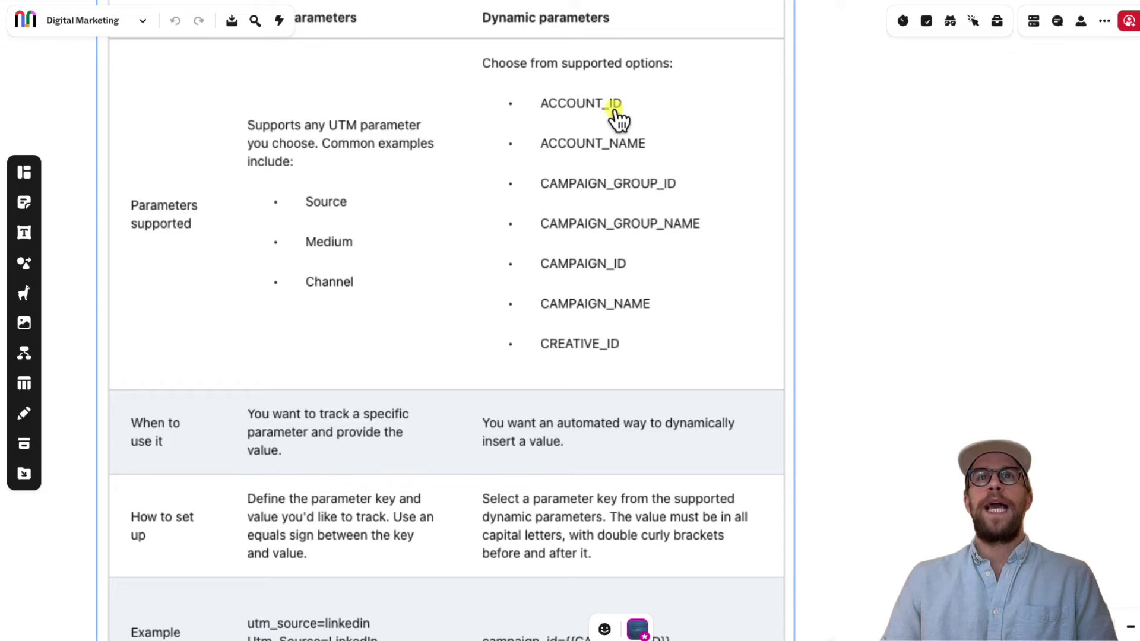
scroll(585, 303, "down", 6)
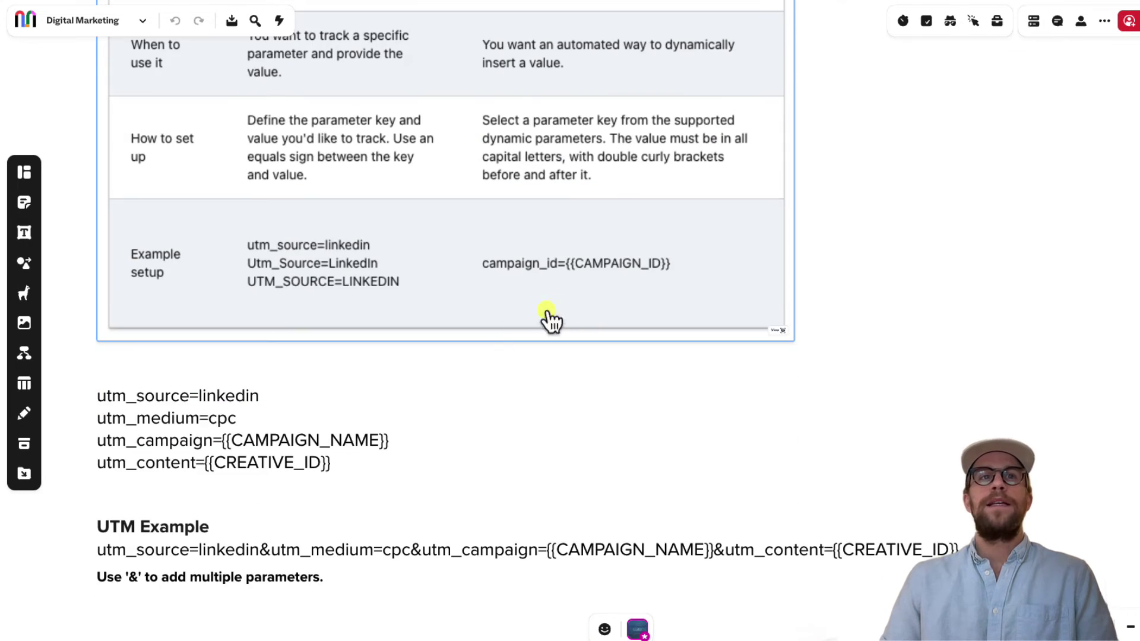
Step: Examine the note under the UTM Example on using '&' to add multiple parameters
scroll(346, 444, "up", 1)
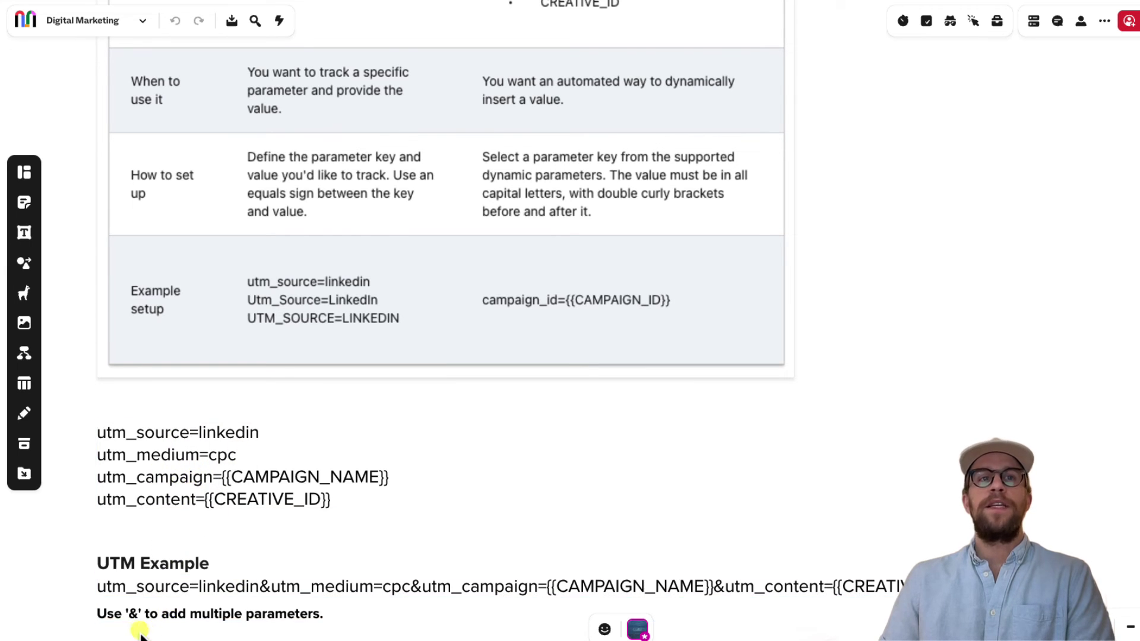
double_click(134, 616)
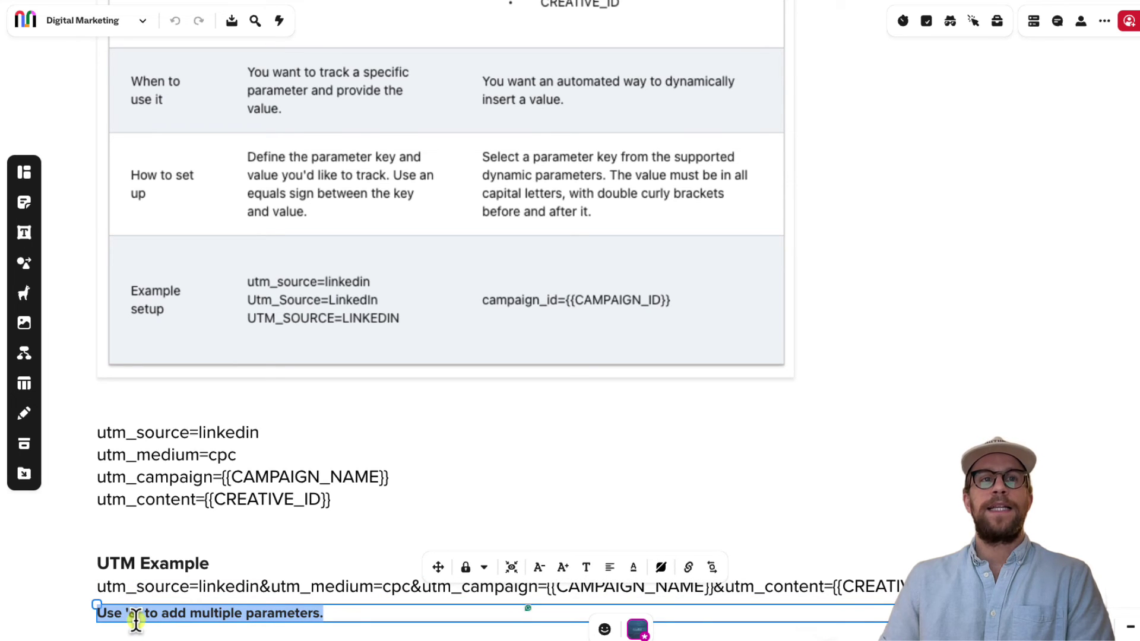
key("Escape")
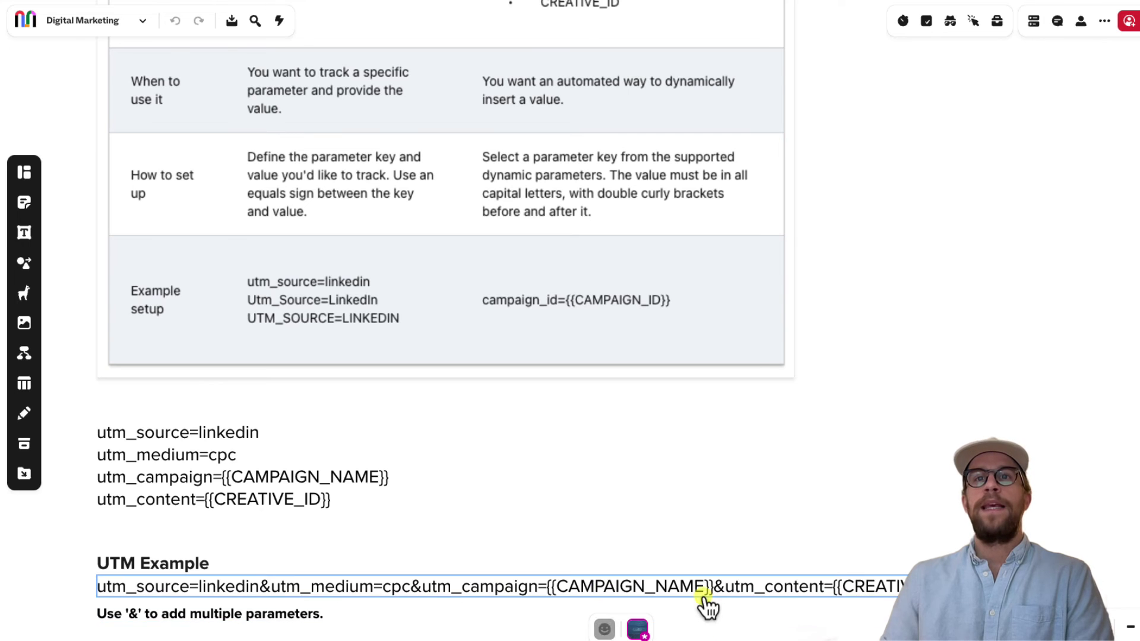
Step: Copy the board's UTM Example string, utm_source=linkedin&utm_medium=cpc&utm_campaign={{CAMPAIGN_NAME}}&utm_content={{CREATIVE_ID}}, into the URL tracking parameters of the LinkedIn Ads draft campaign
scroll(777, 511, "down", 5)
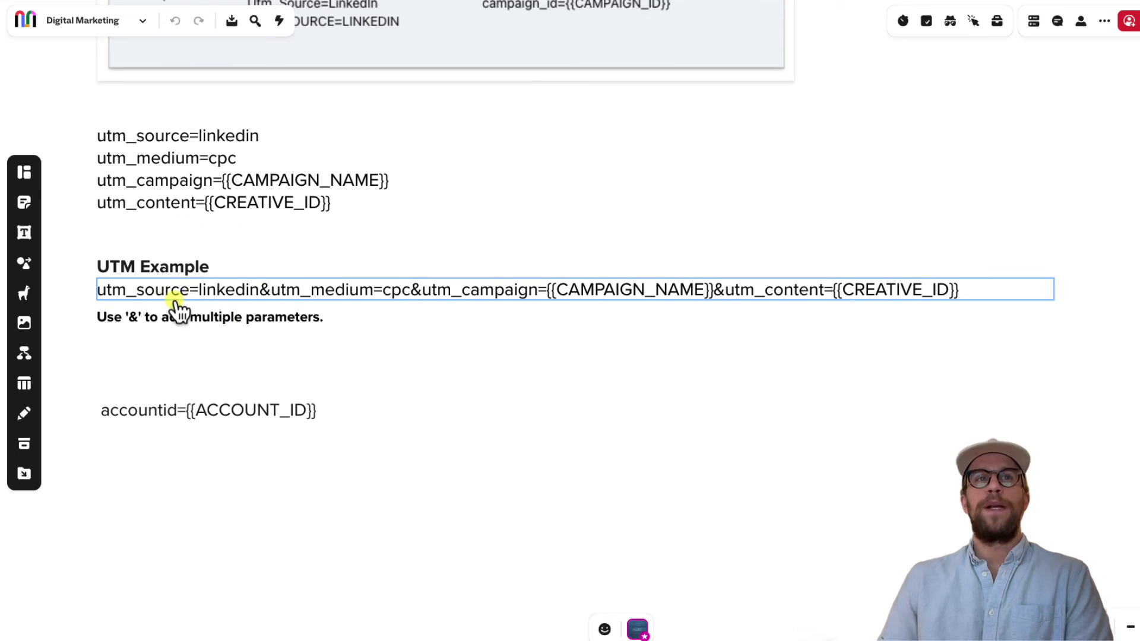
double_click(235, 303)
key("ctrl+c")
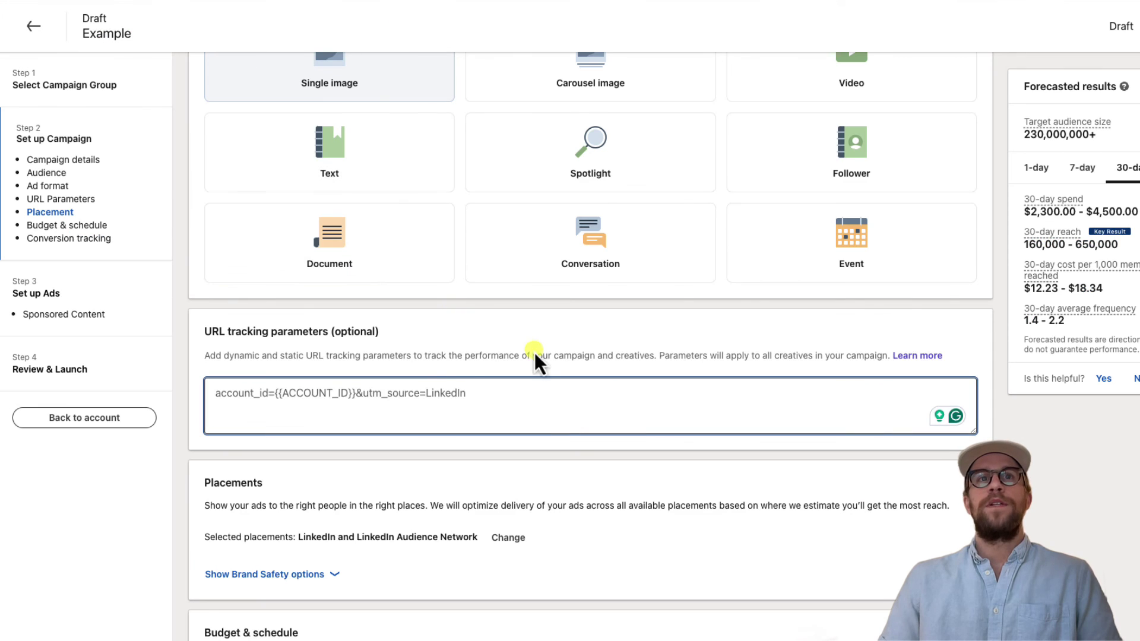
triple_click(377, 408)
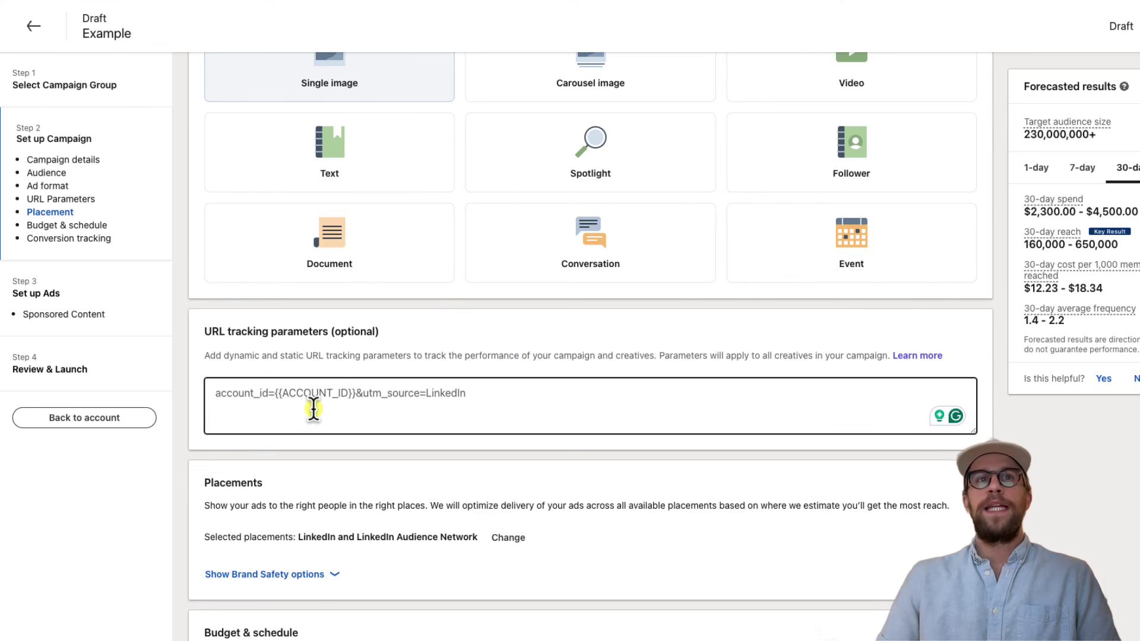
key("ctrl+v")
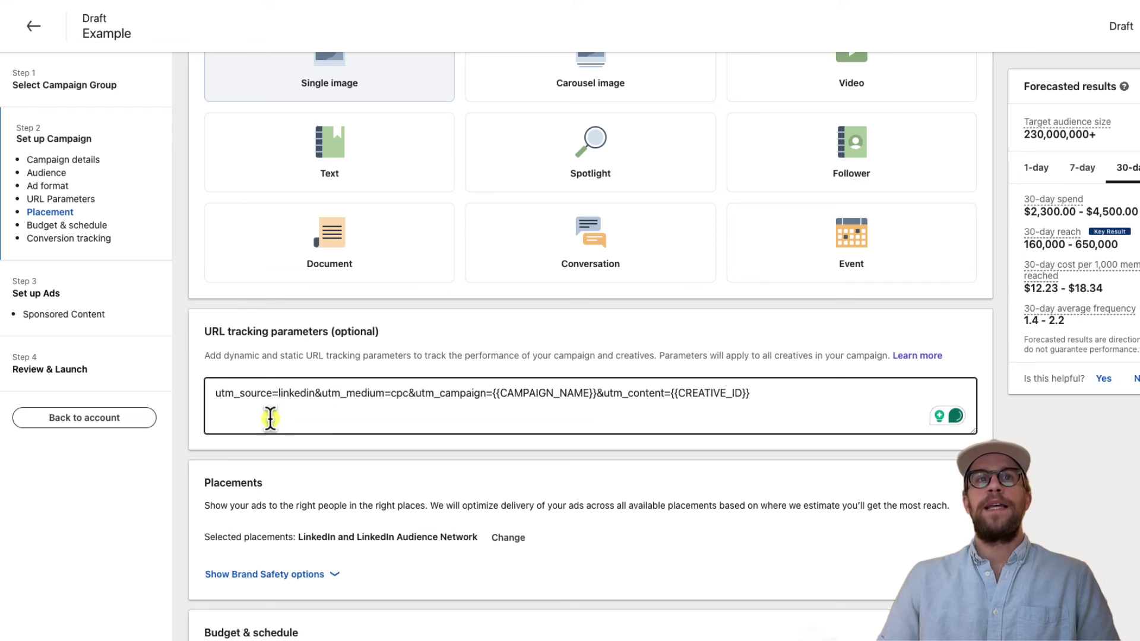
Step: Check the entered tracking string in the campaign's URL tracking parameters from utm_source through utm_content
left_click(213, 392)
left_click(231, 438)
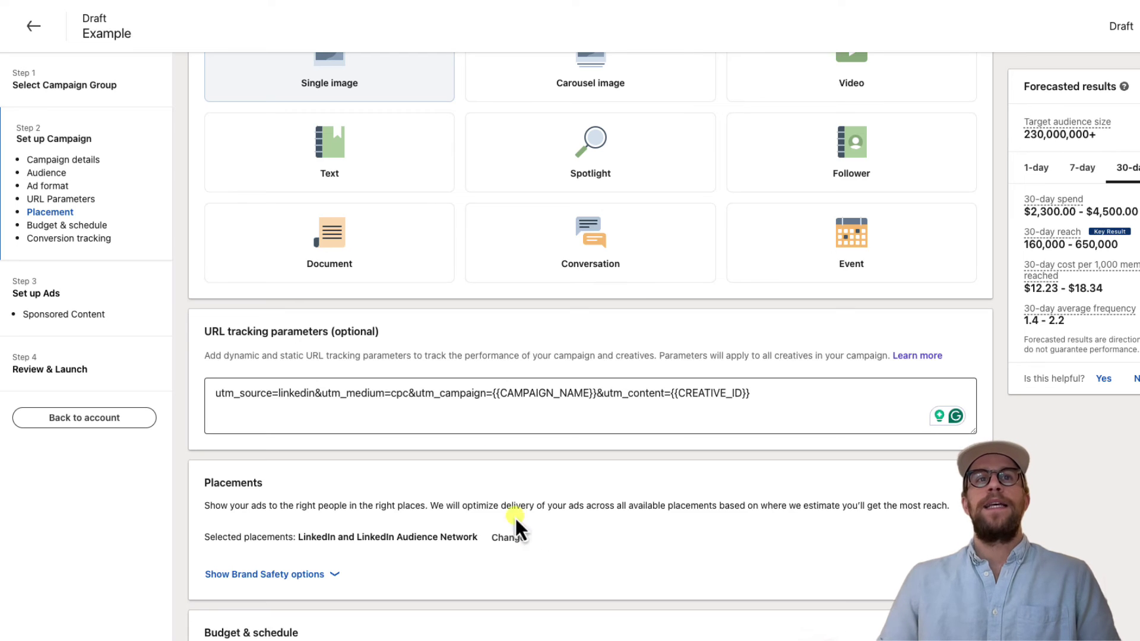
left_click(312, 404)
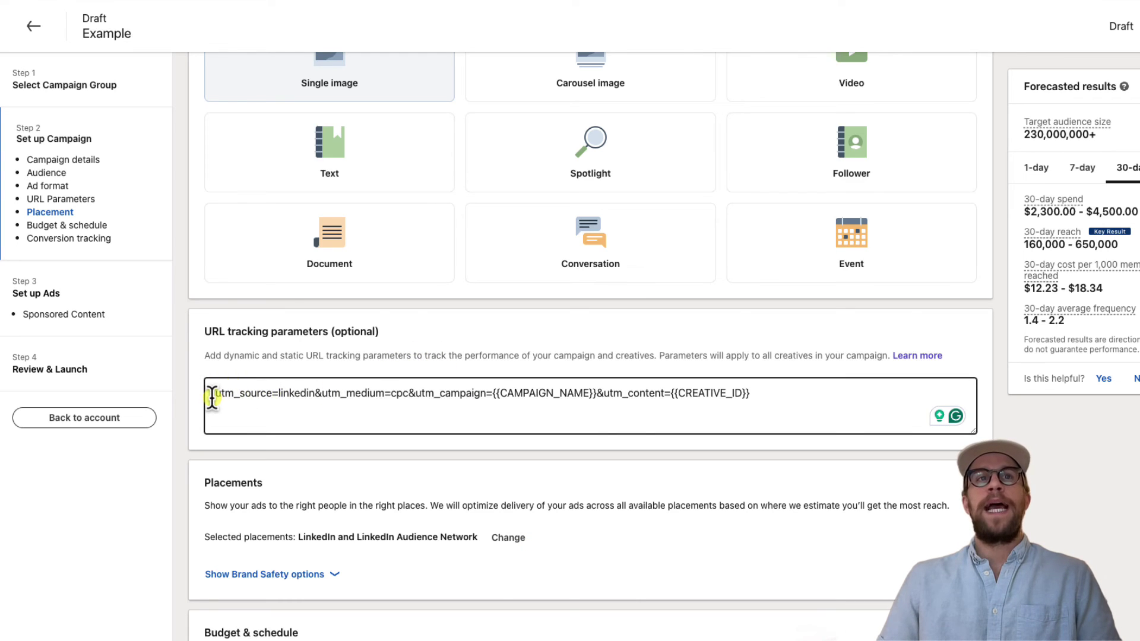
left_click_drag(214, 394, 764, 405)
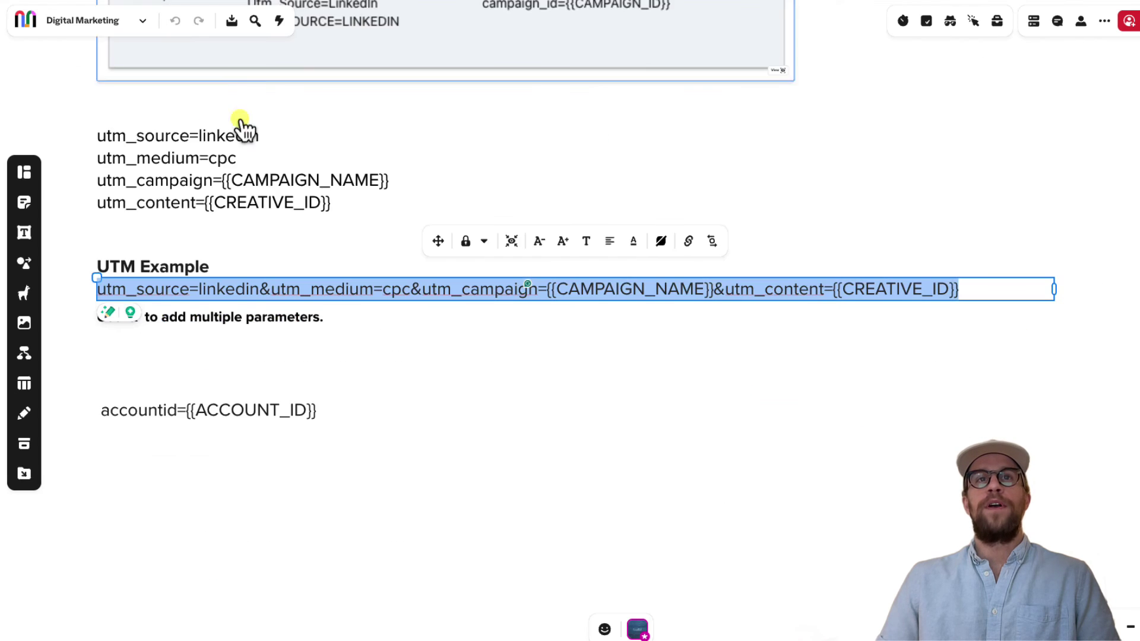
Step: Switch back to the Mural board and compare the example landing page URL with the UTM Example string
scroll(347, 339, "up", 15)
scroll(347, 339, "down", 4)
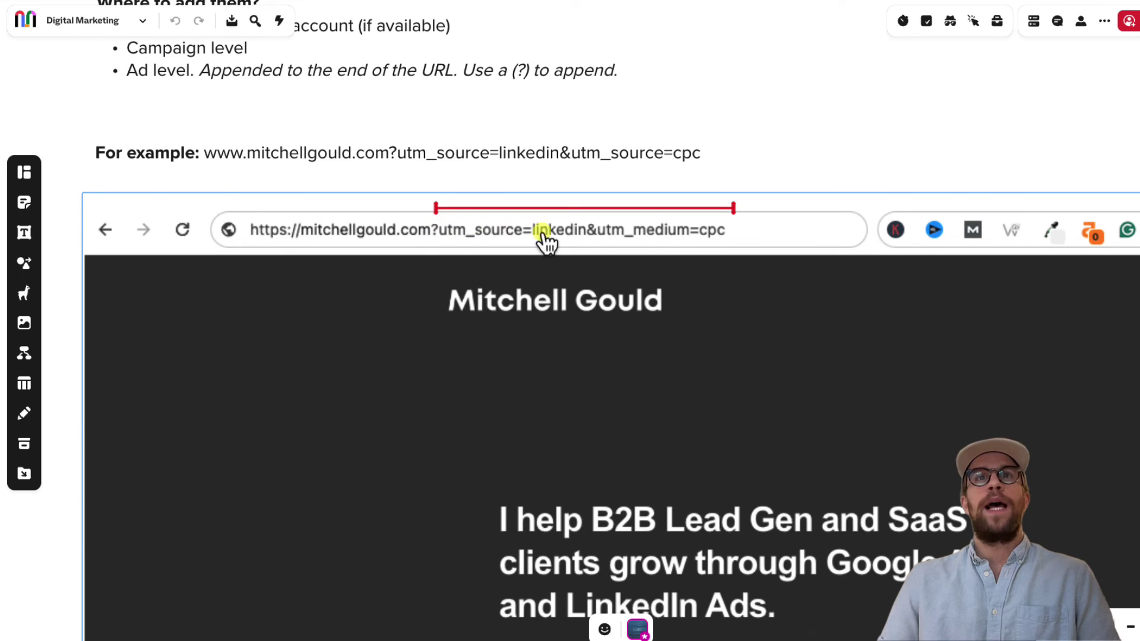
scroll(370, 410, "down", 20)
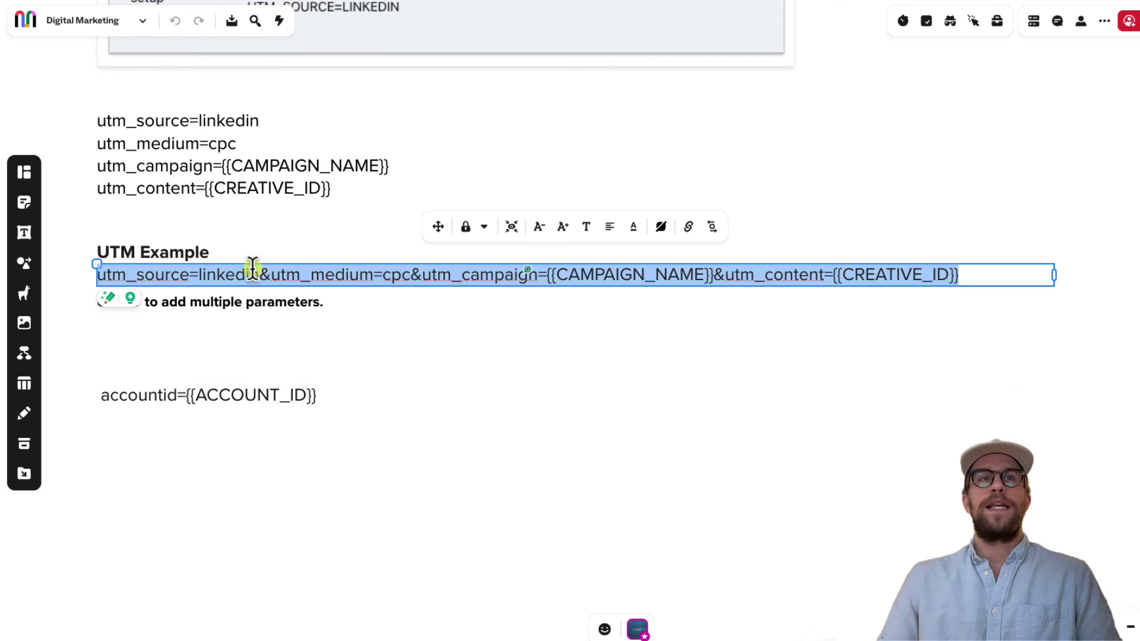
left_click(390, 339)
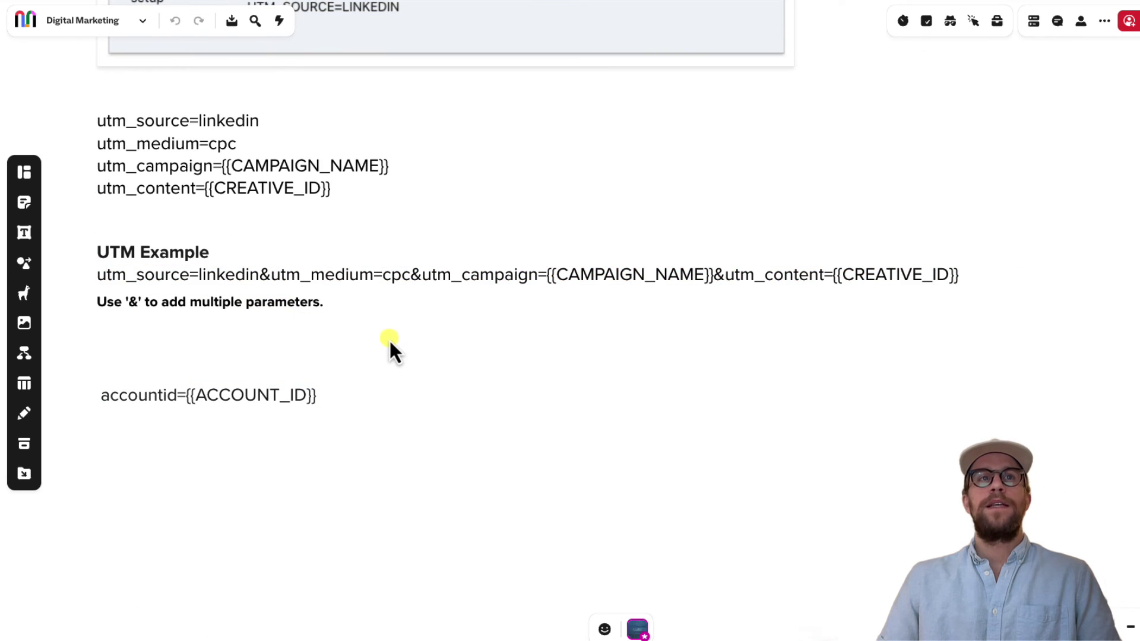
Step: Compare the custom accountid={{ACCOUNT_ID}} parameter with the UTM Example and the table's supported dynamic options
left_click(193, 394)
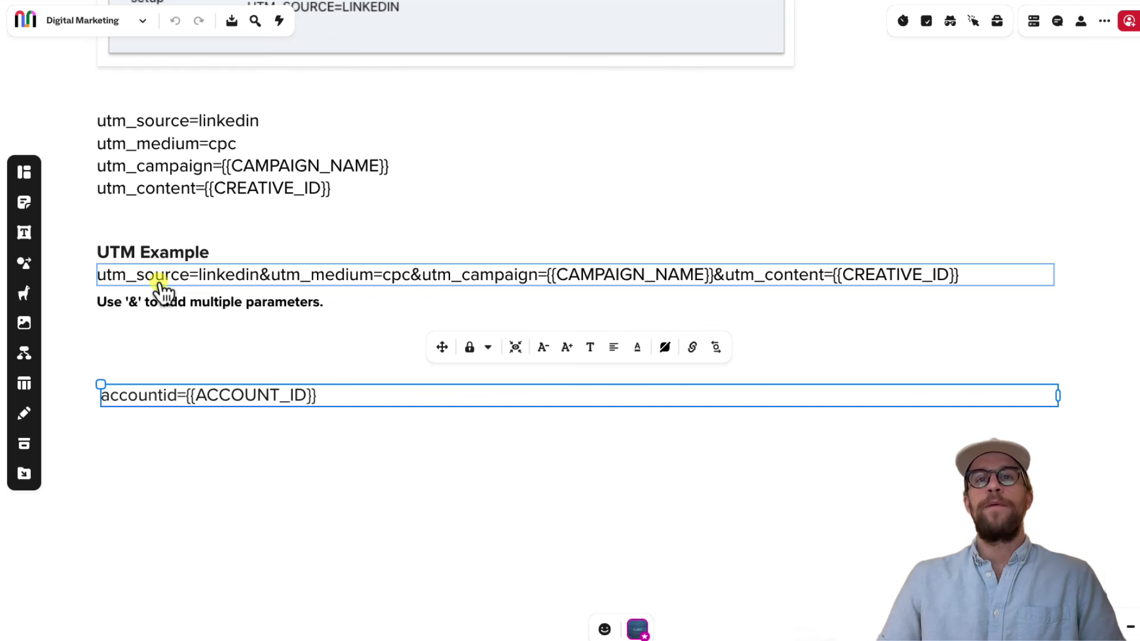
left_click(153, 449)
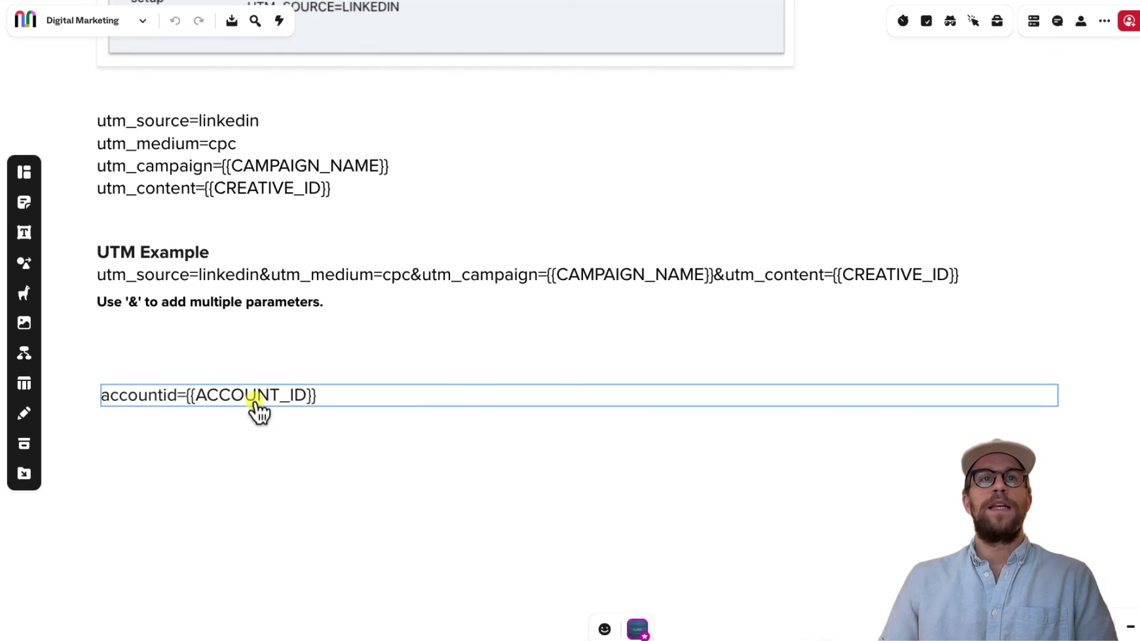
scroll(365, 333, "up", 3)
scroll(416, 330, "up", 8)
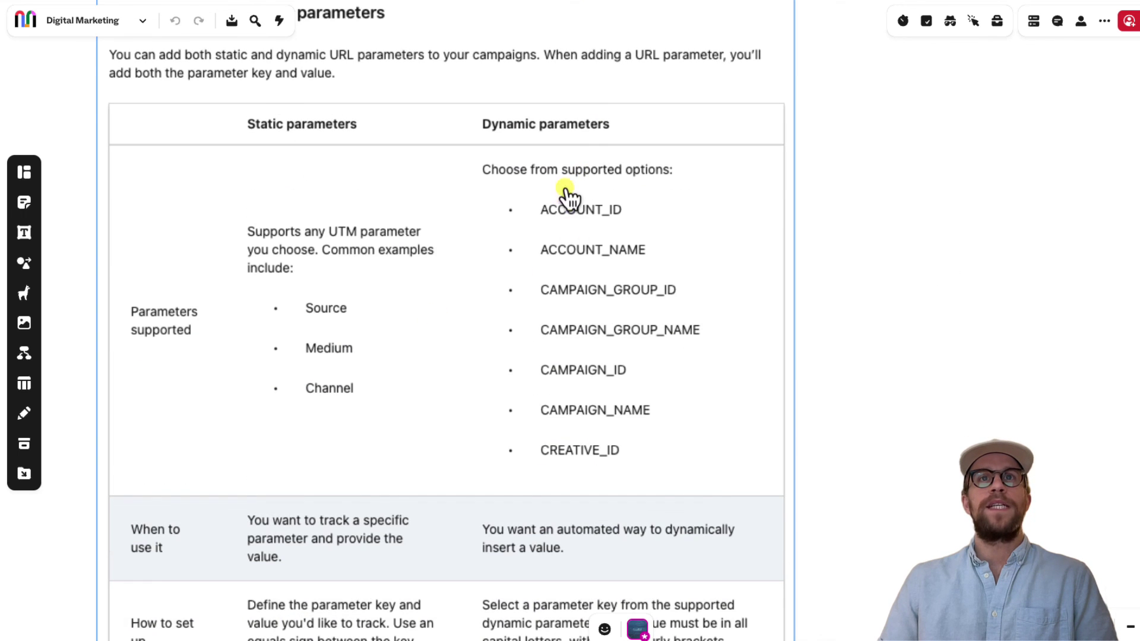
scroll(481, 410, "down", 10)
scroll(462, 423, "down", 2)
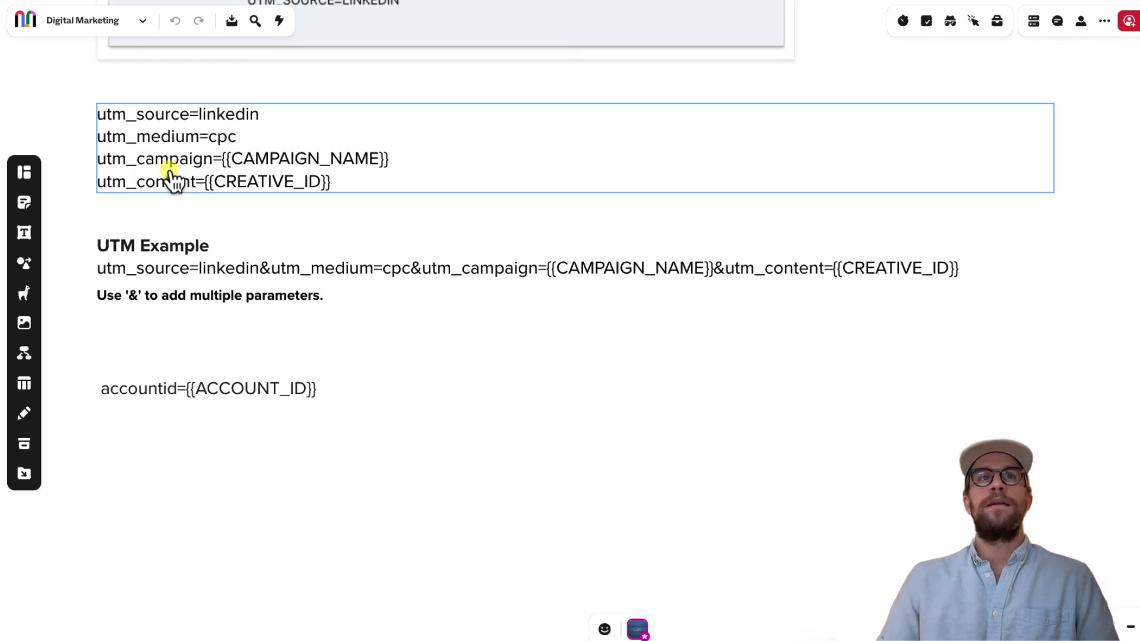
Step: Review the board from the sample UTM list back through the dynamic parameters table to the example landing page URL
scroll(328, 321, "up", 4)
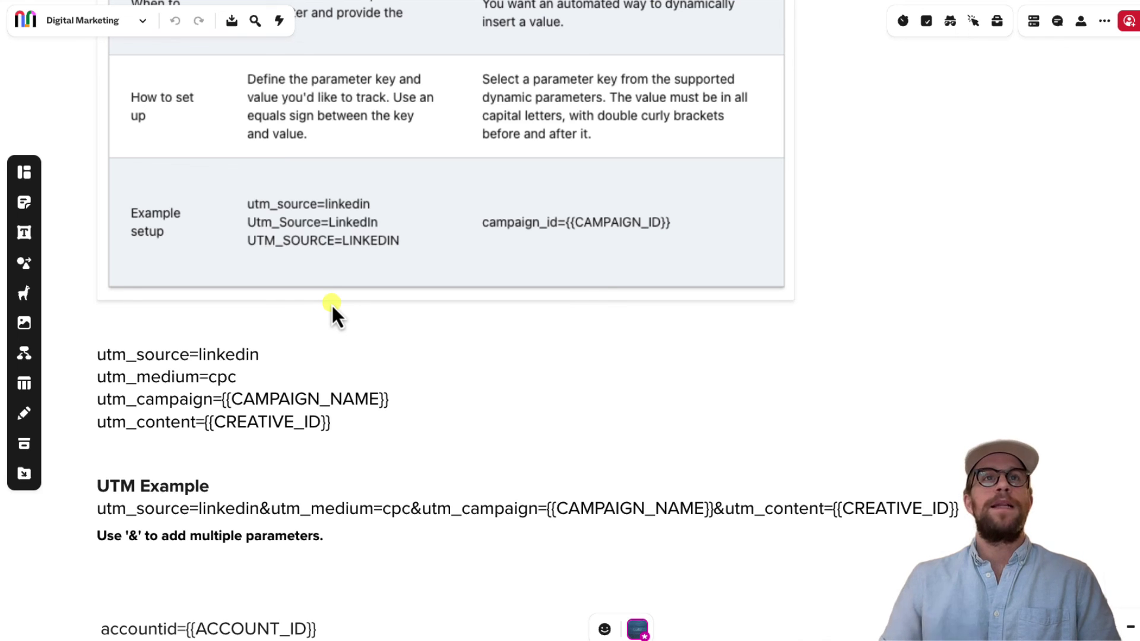
scroll(389, 239, "up", 10)
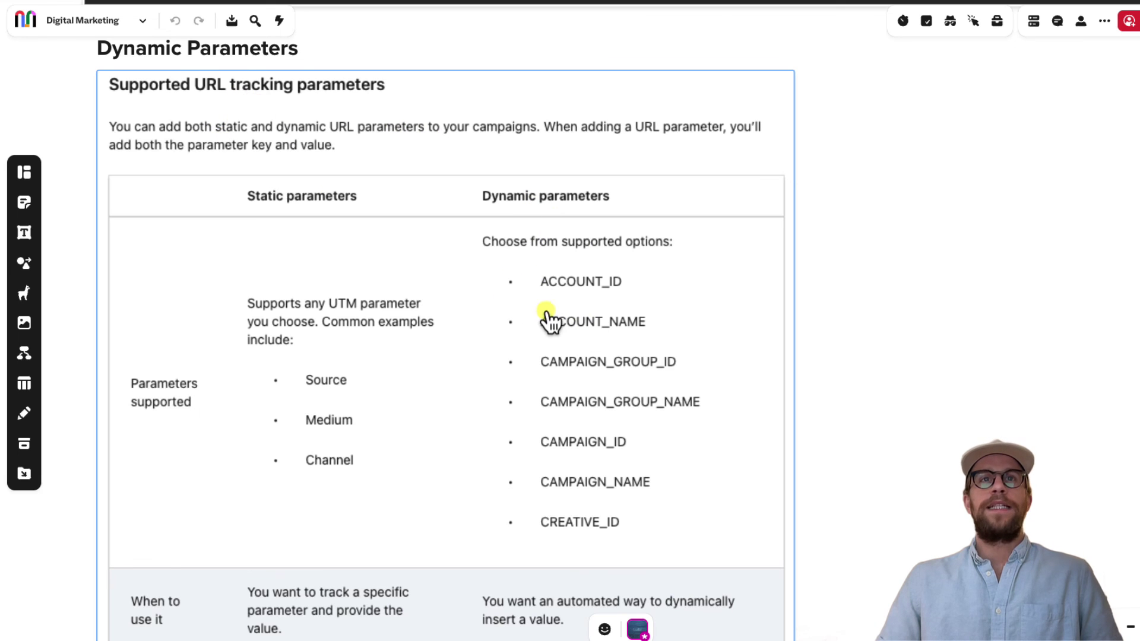
scroll(543, 303, "up", 8)
scroll(543, 306, "up", 3)
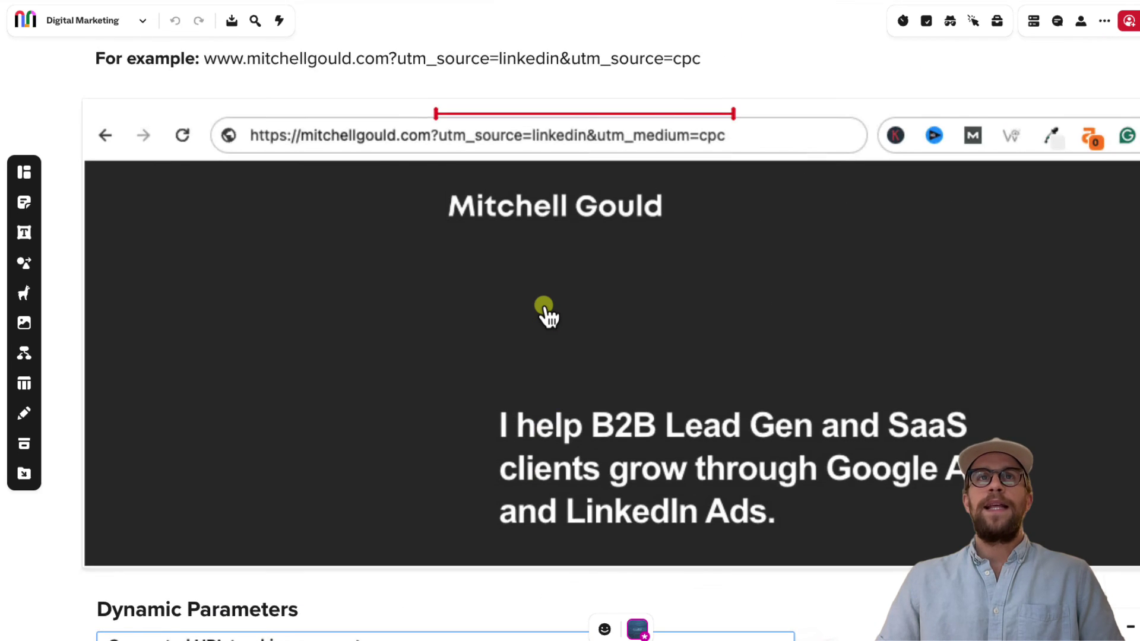